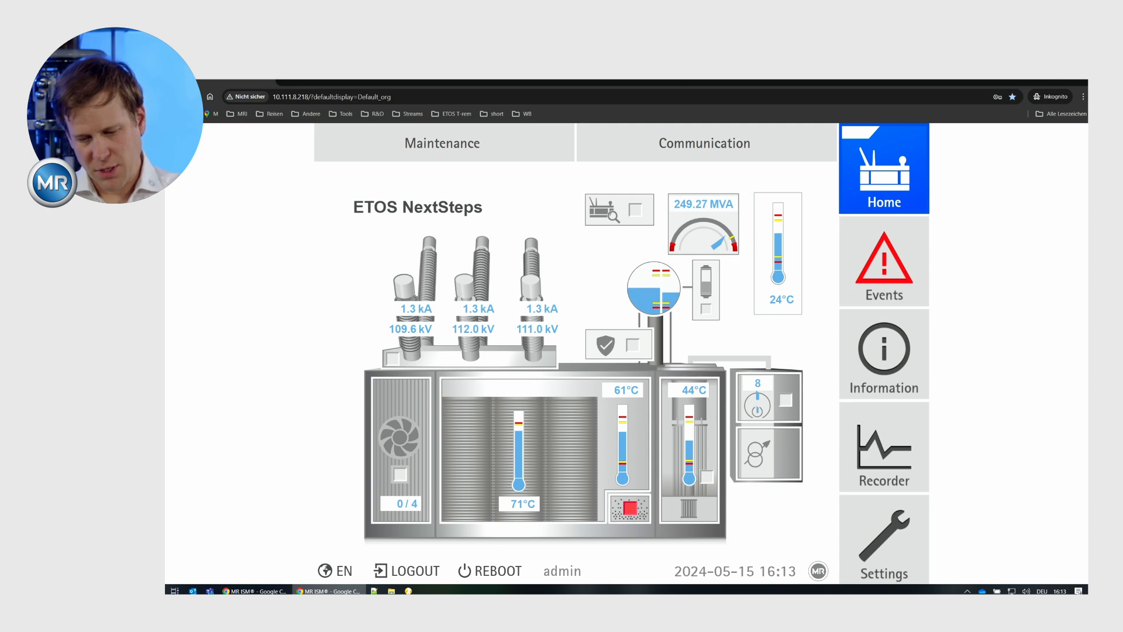
Duplicate the ETOS page in a separate browser window and arrange the admin and guest windows side by side.
right_click(252, 81)
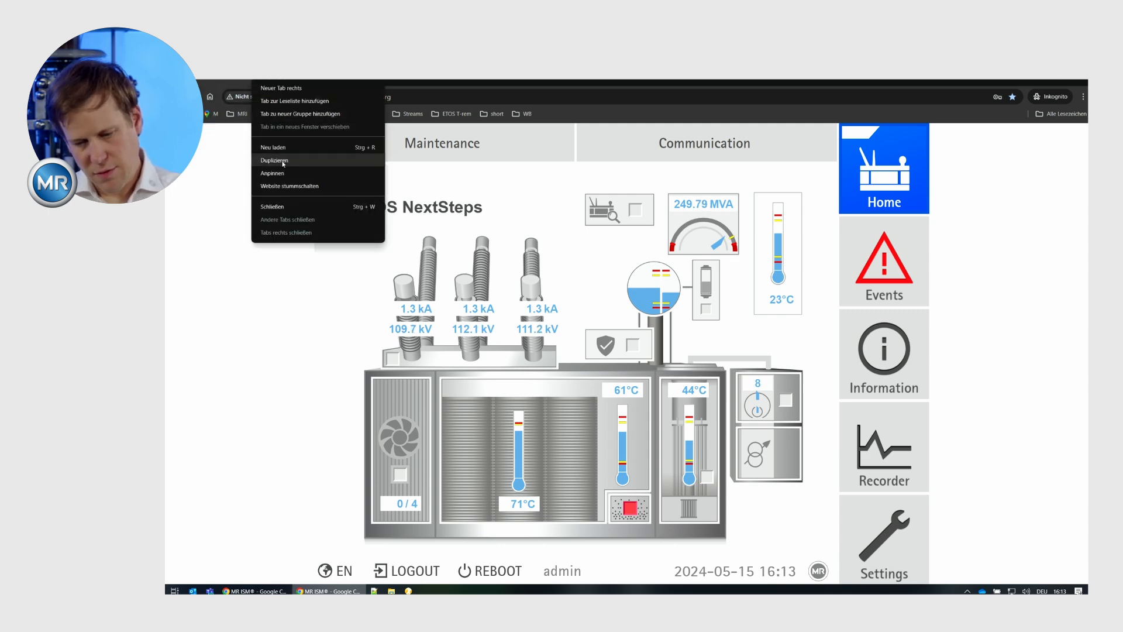
click(274, 161)
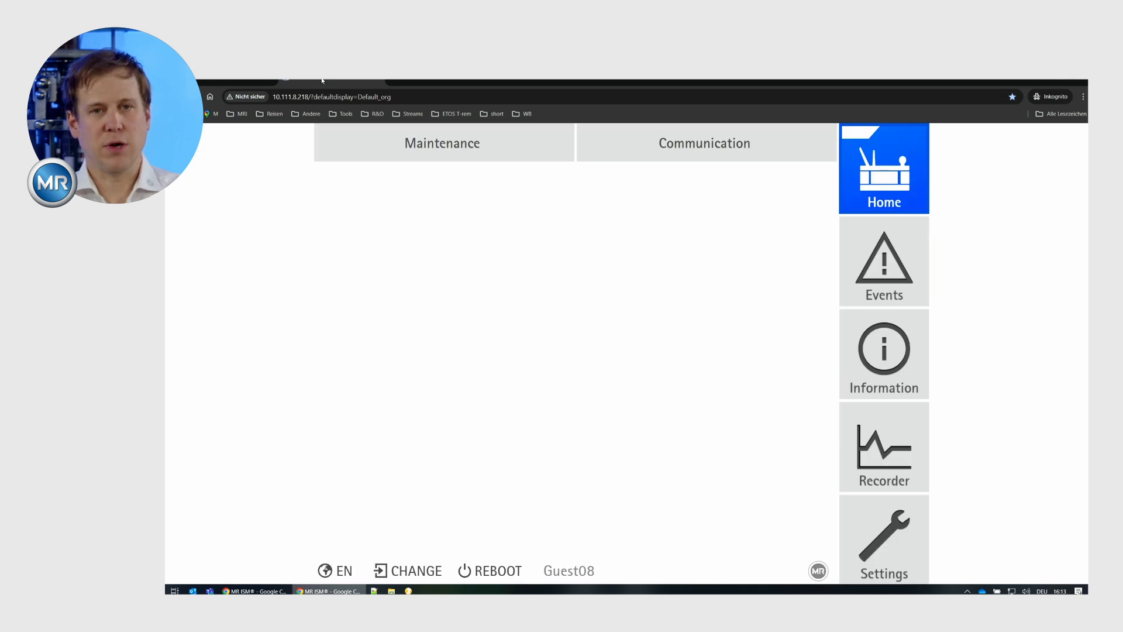
drag(322, 81, 1086, 275)
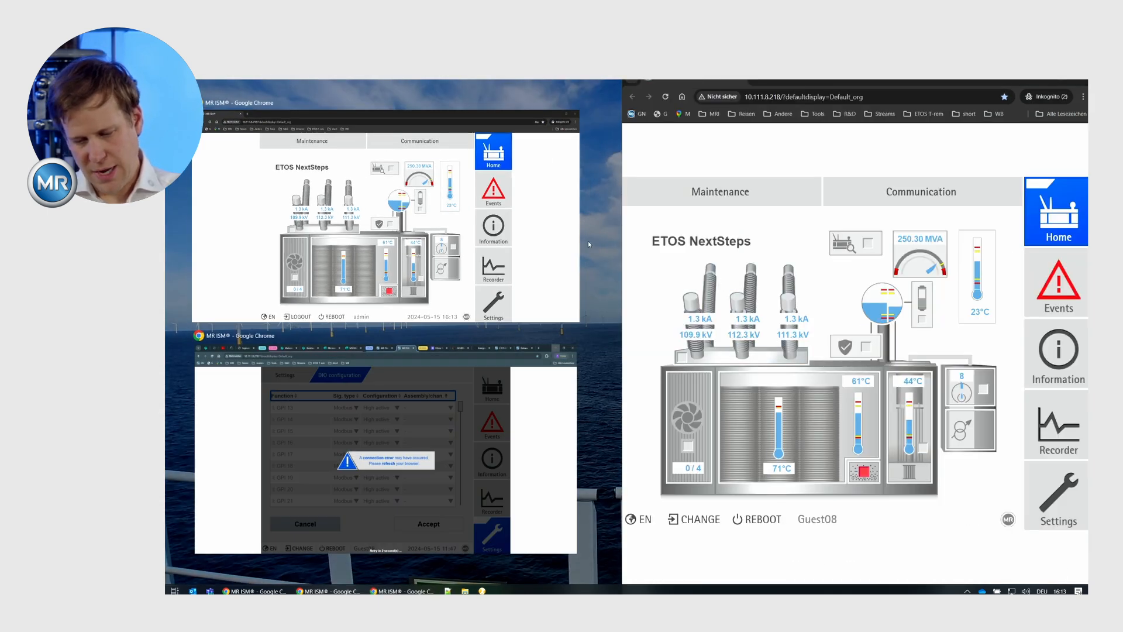
click(560, 235)
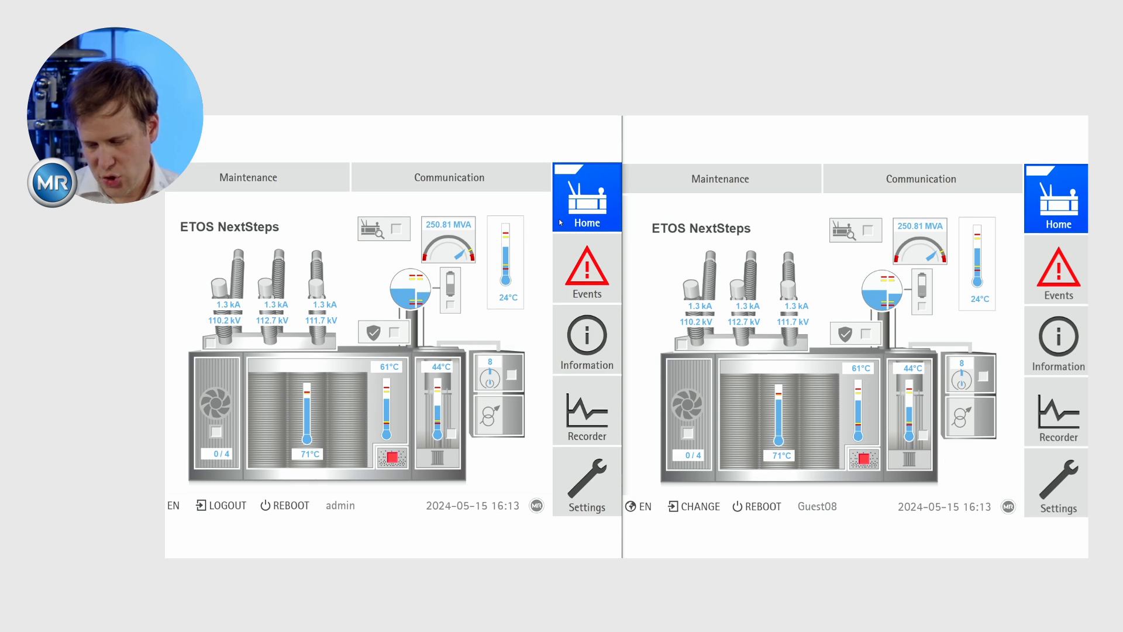
Show the voltage regulator (AVR) view in the guest window and open the Voltage regulation parameters in the admin window.
click(963, 418)
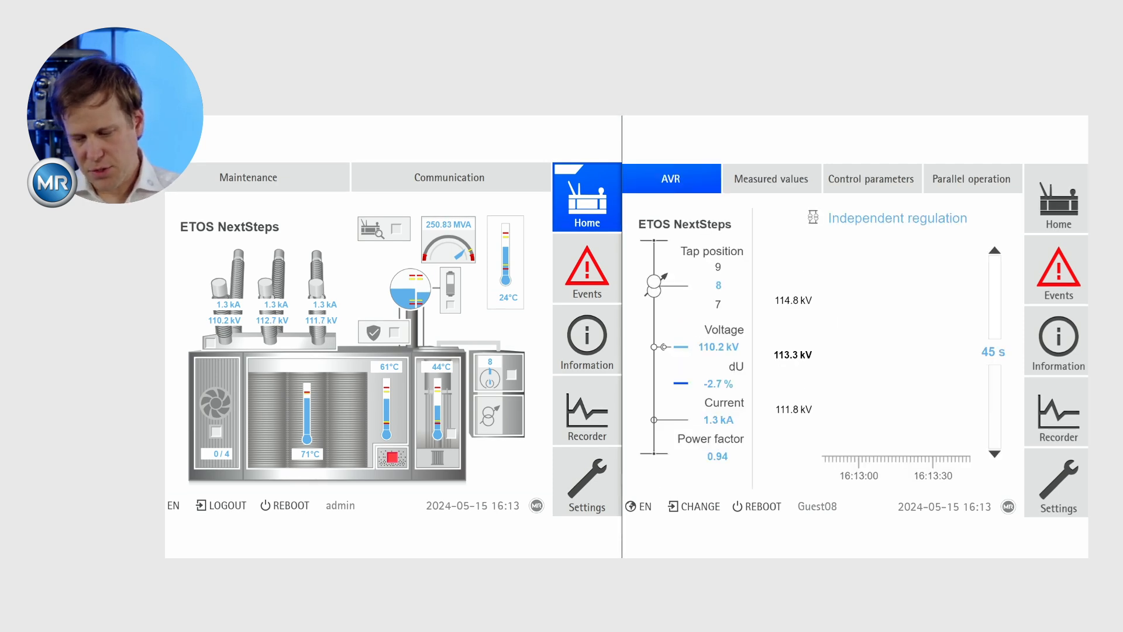
click(587, 482)
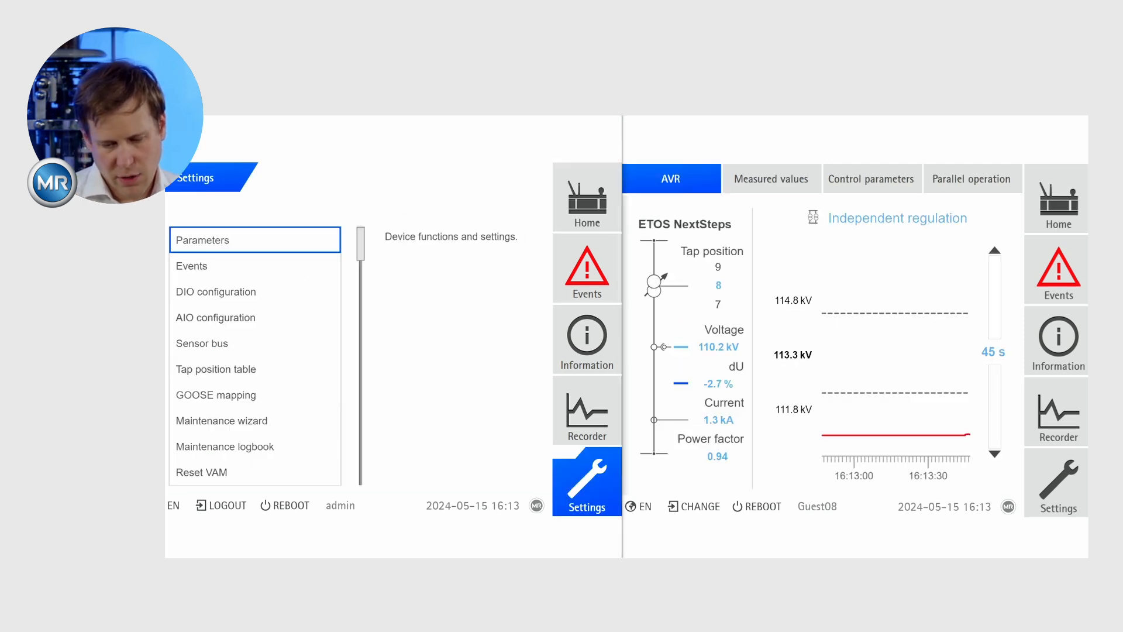
click(235, 240)
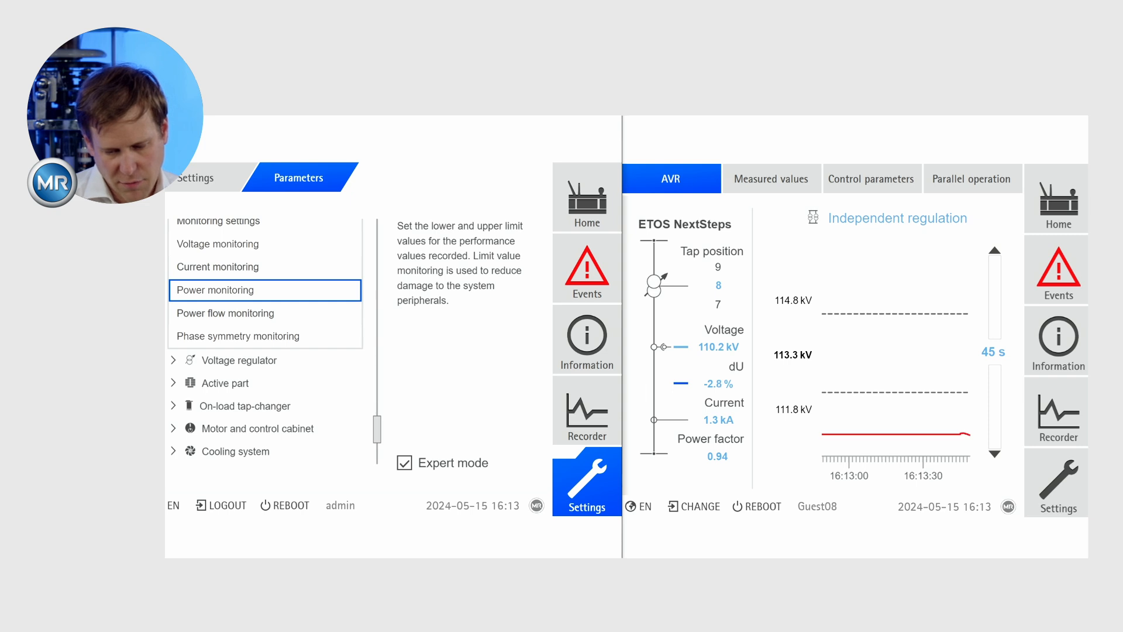
click(239, 360)
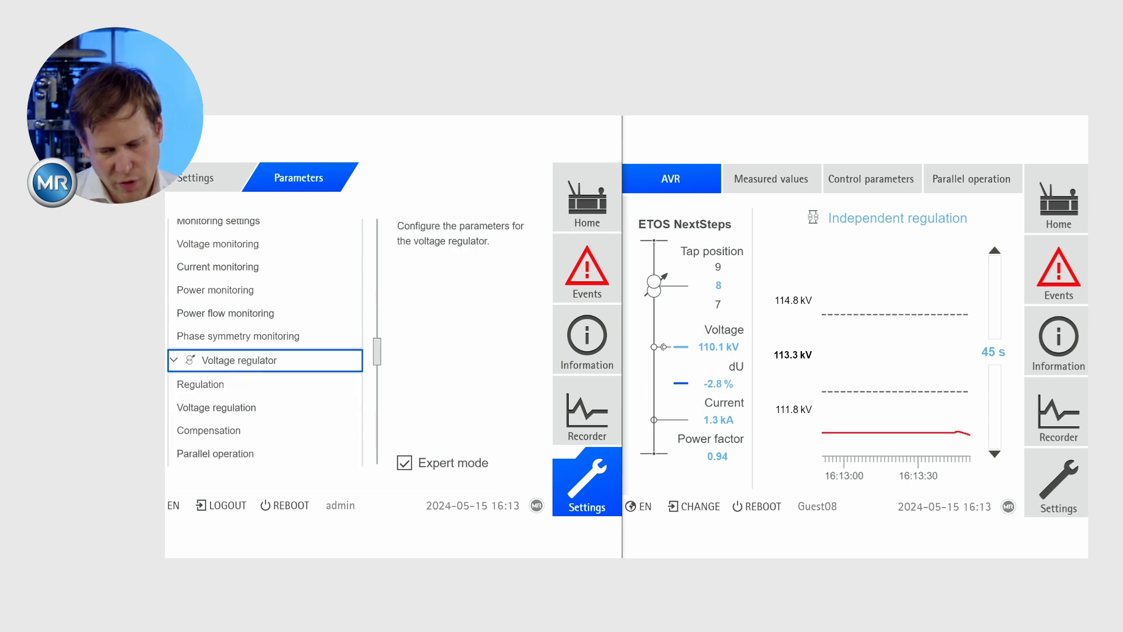
click(217, 407)
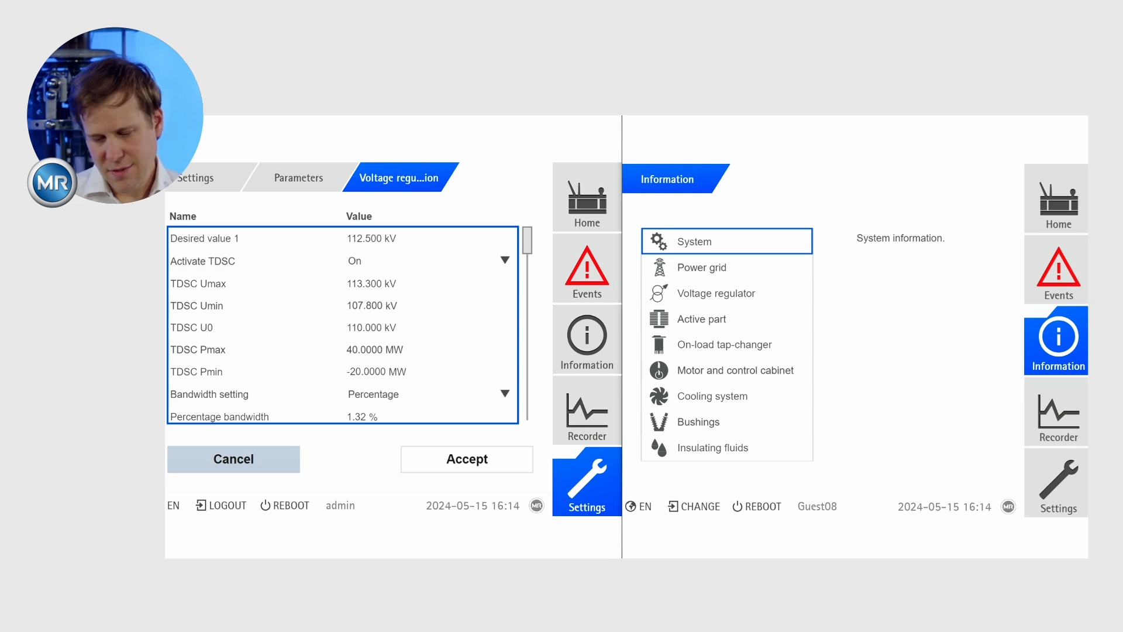
Return the admin window to Home and show the digital input functions of the DIO 42-20 card's channels 17 to 23 in the guest window.
click(587, 197)
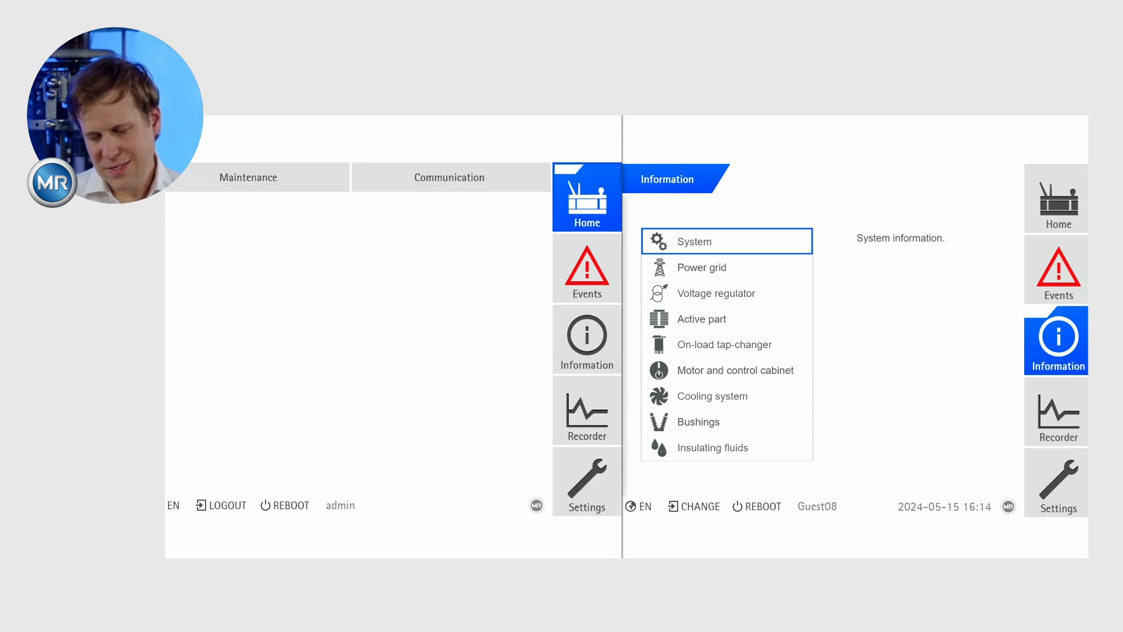
click(727, 241)
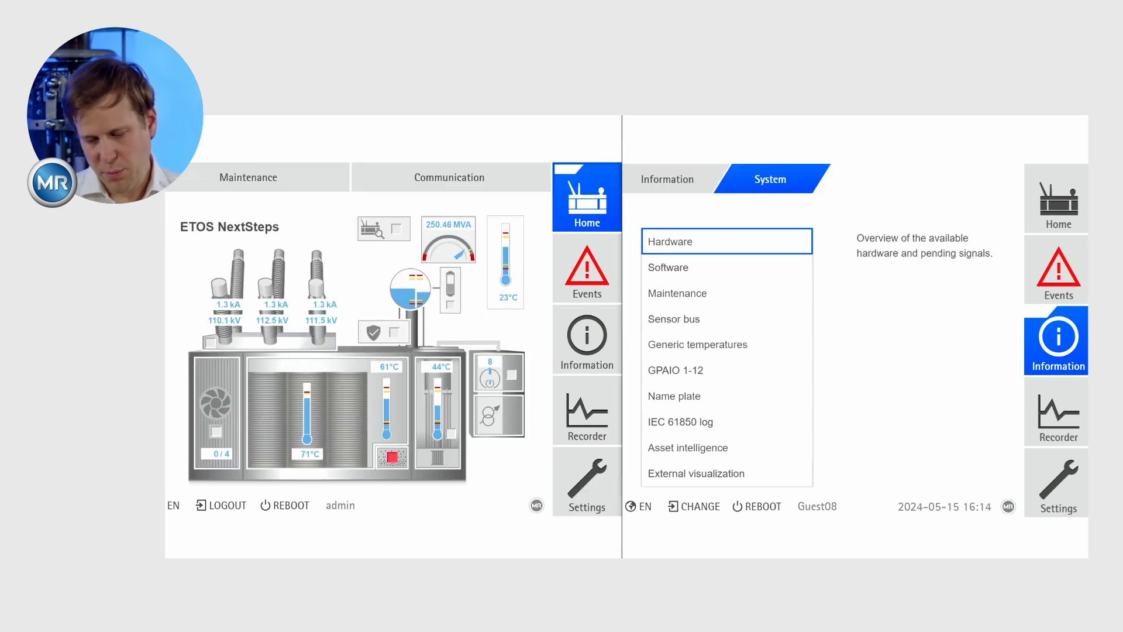
click(727, 242)
scroll(727, 409, down, 3)
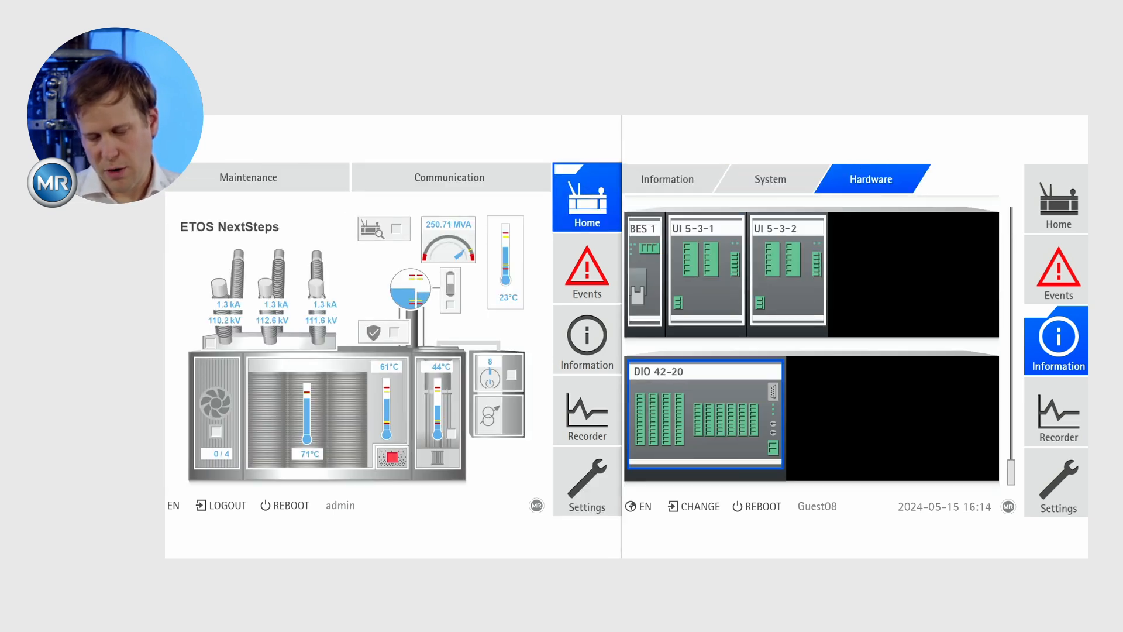
click(682, 431)
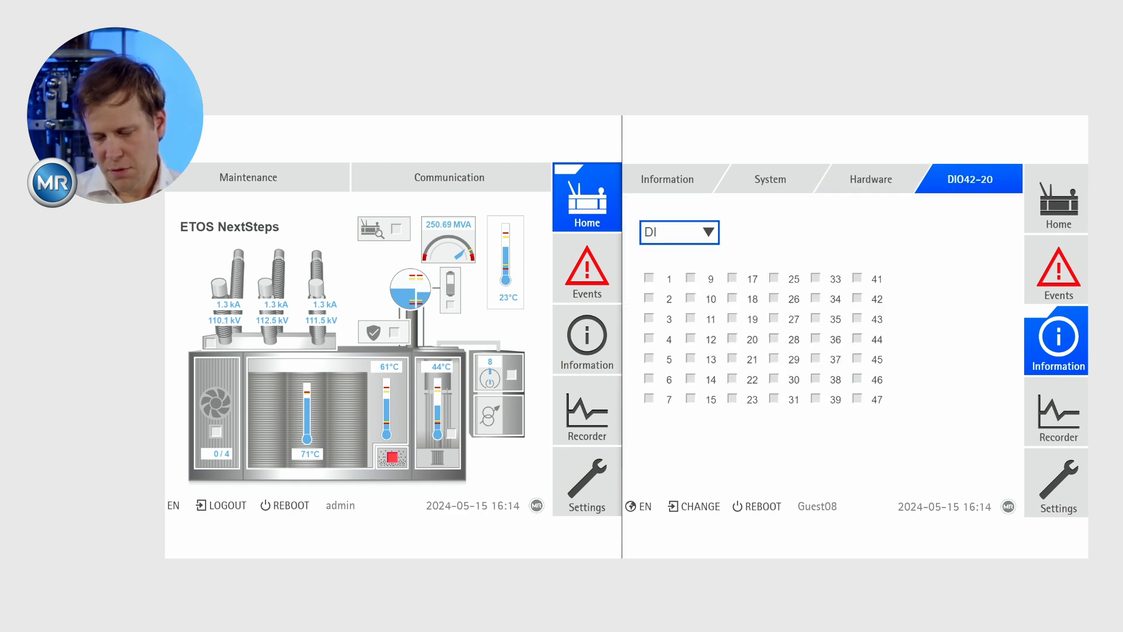
click(744, 340)
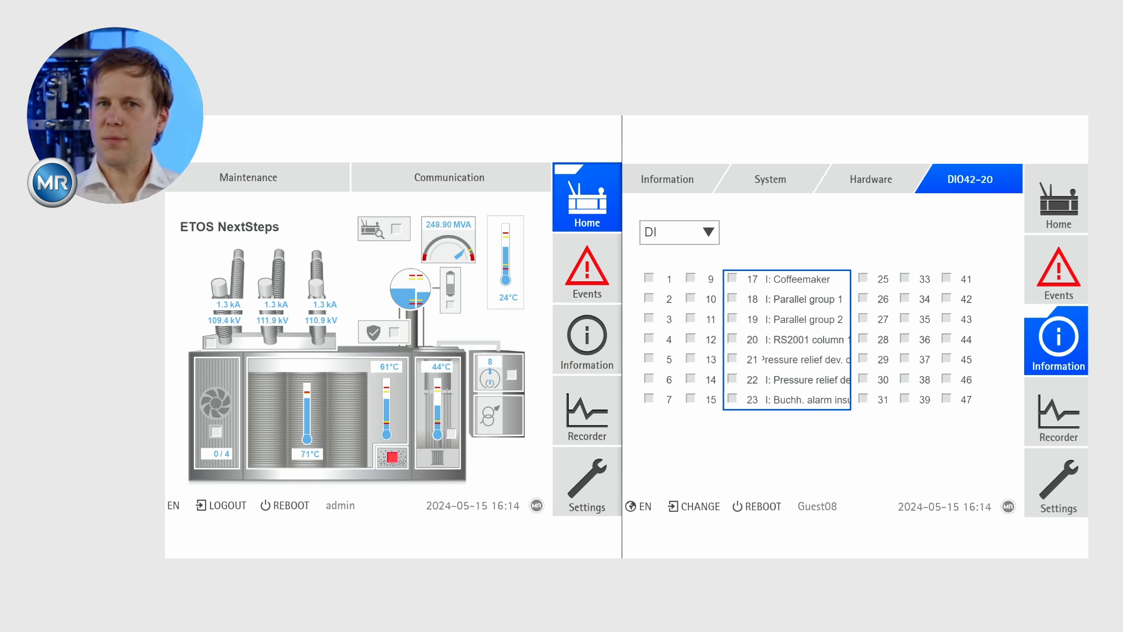
Set the RS2001 column 1 input to Low active in the admin window's DIO configuration and accept the change.
click(587, 482)
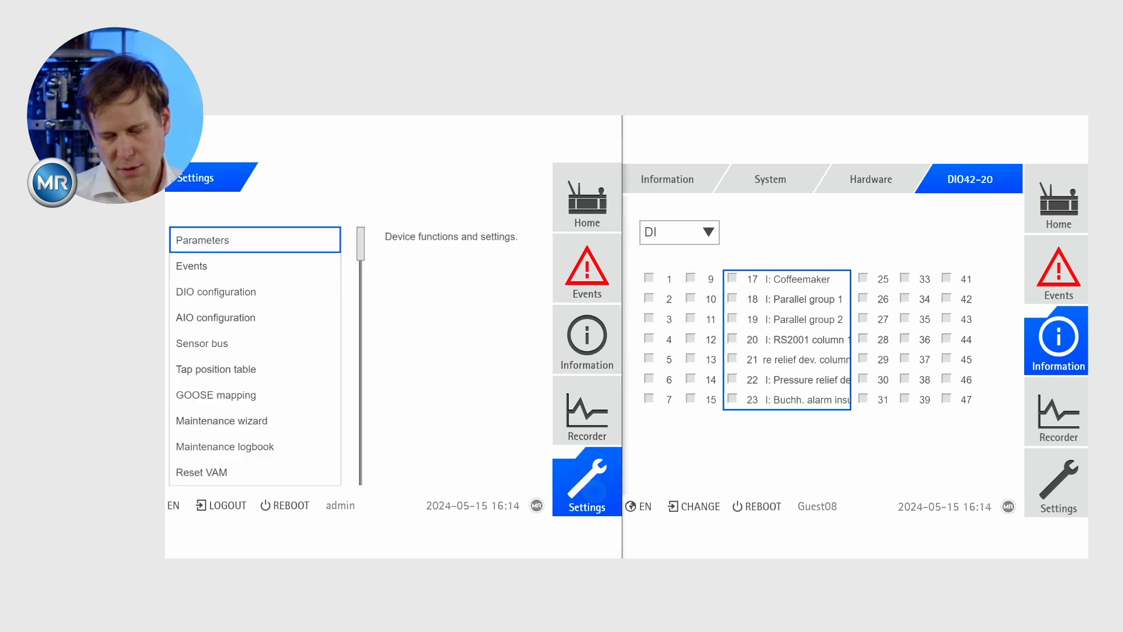
click(215, 292)
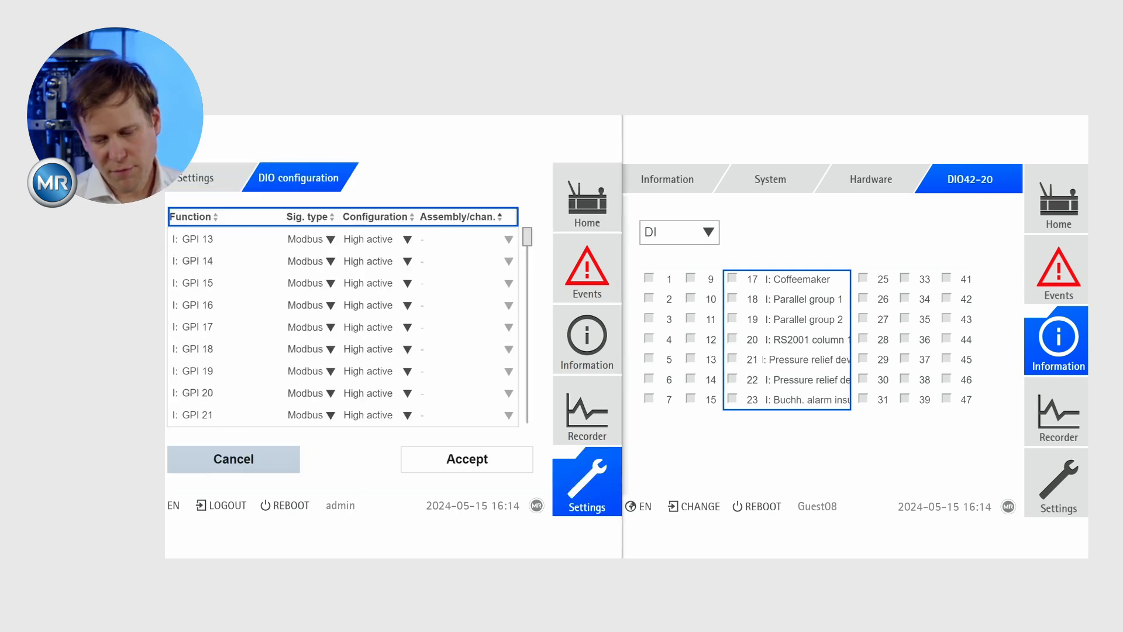
drag(527, 237, 527, 367)
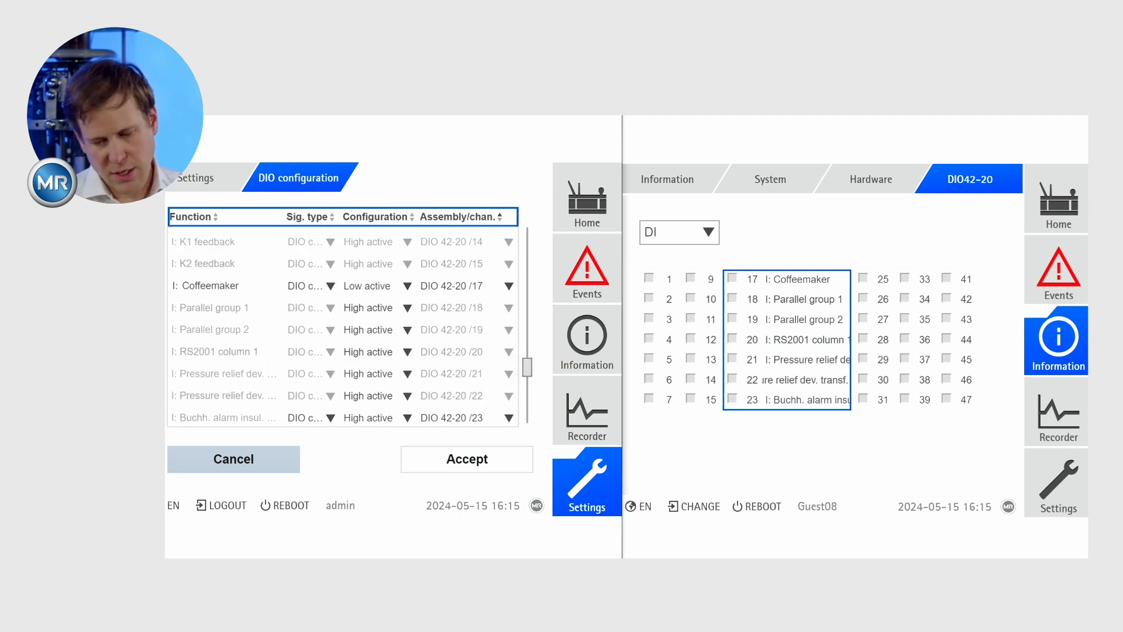
click(408, 373)
click(364, 388)
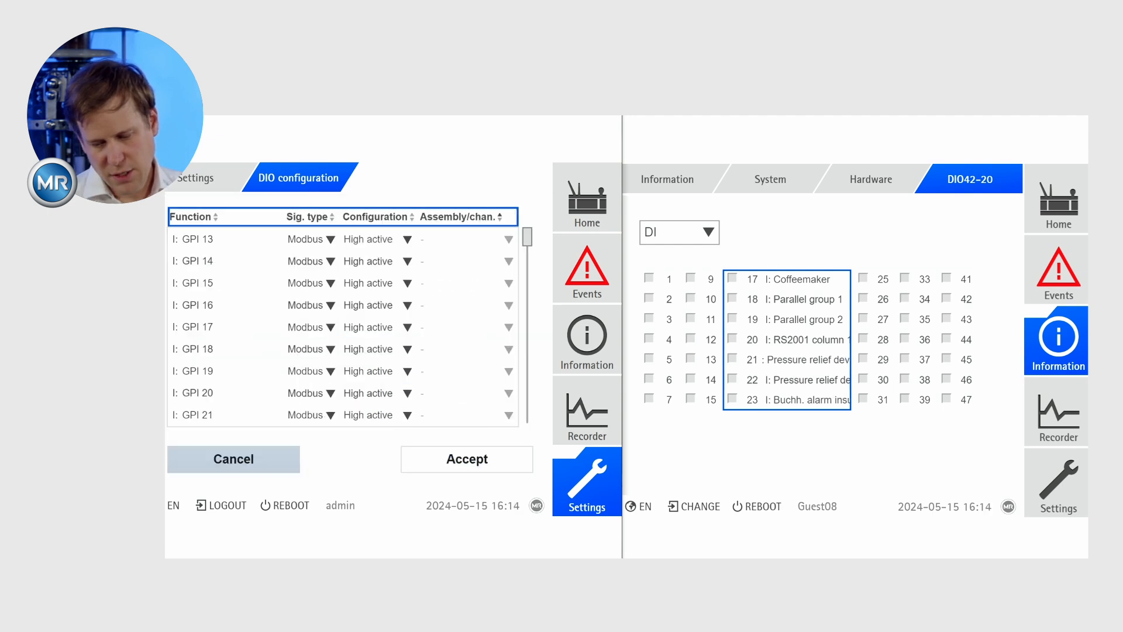
drag(527, 237, 527, 366)
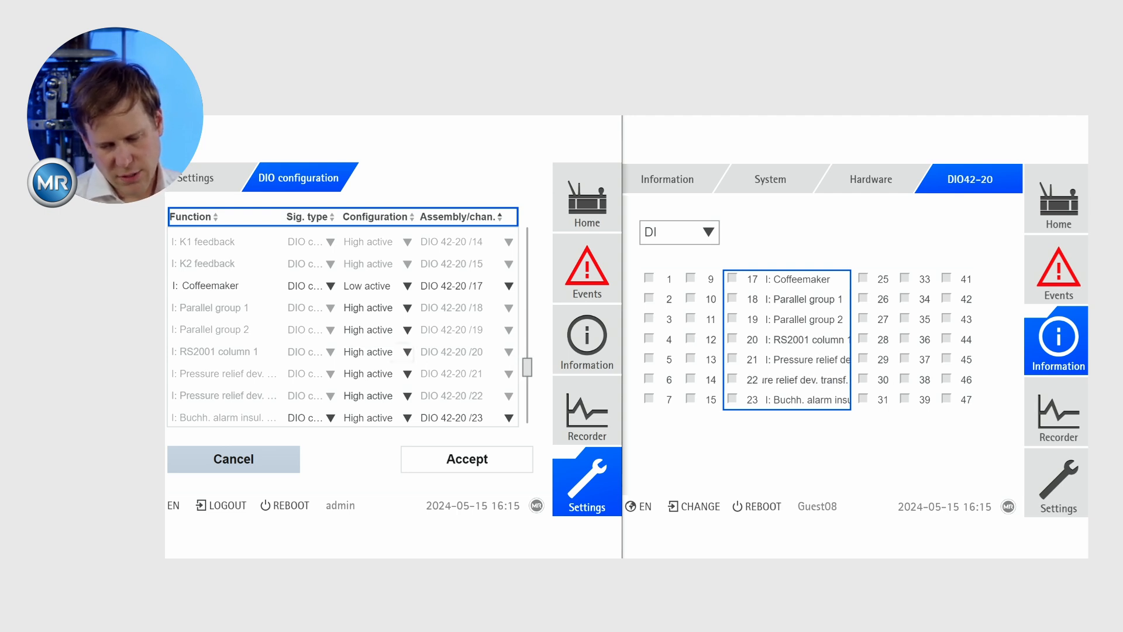
click(374, 351)
click(376, 389)
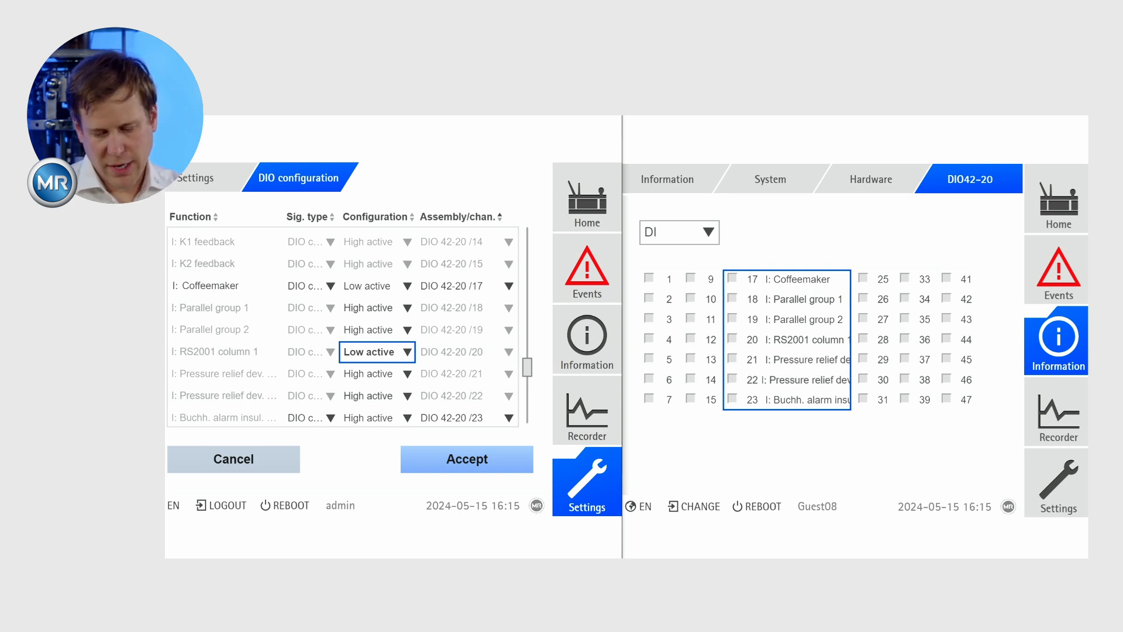
click(468, 460)
click(468, 460)
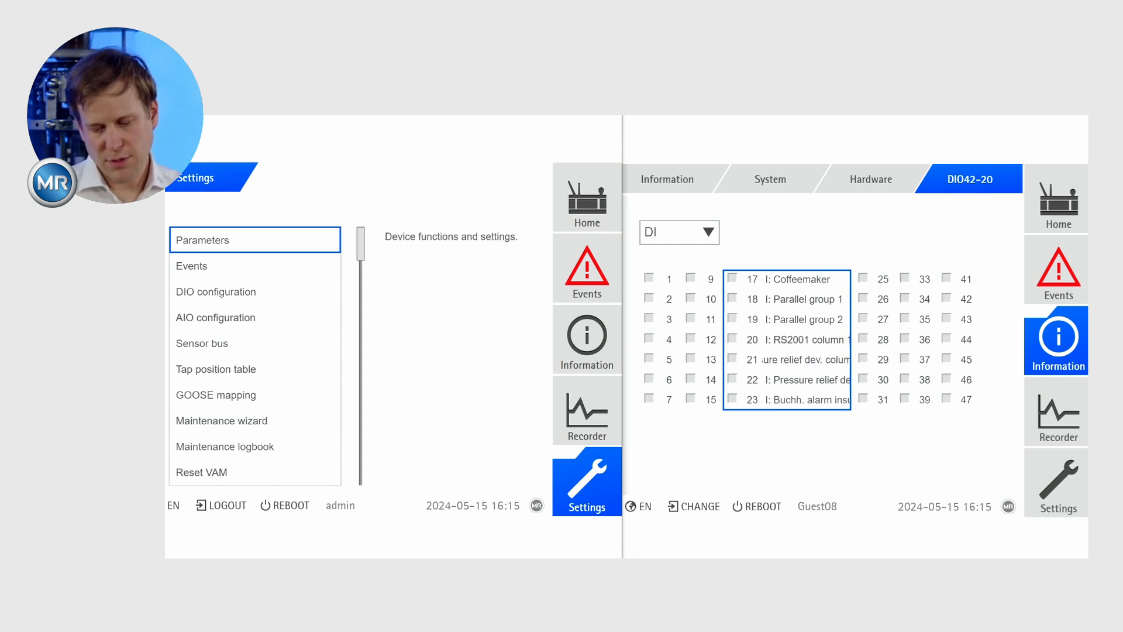
Check the protection indicator on the admin window's Home screen and display the AIO4 card's channels in the guest window.
click(587, 197)
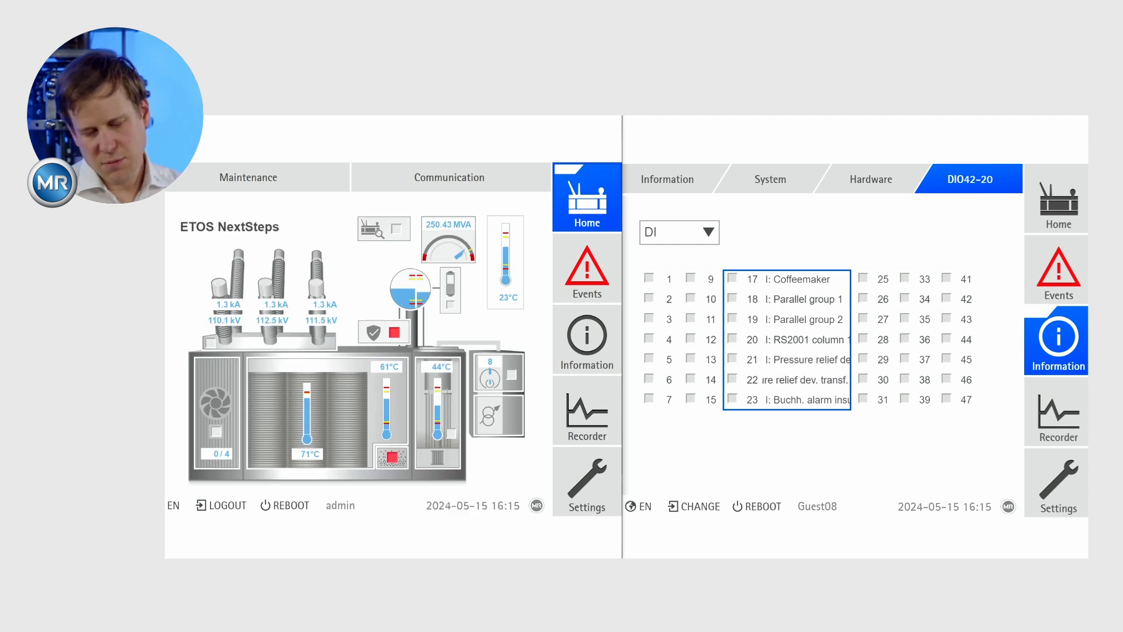
click(383, 332)
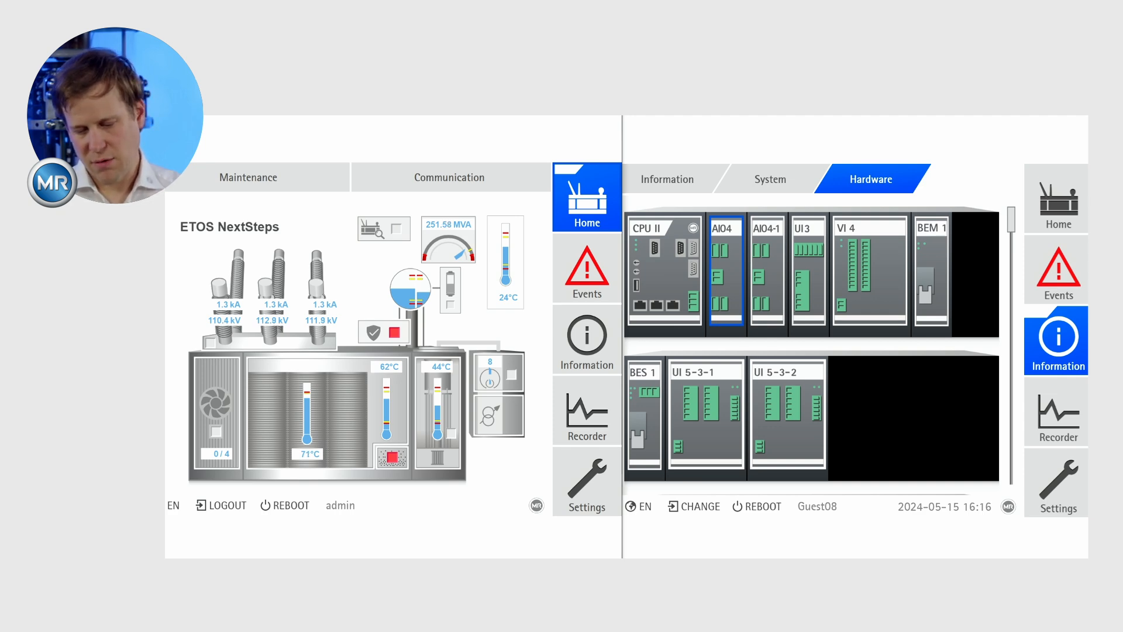
click(725, 271)
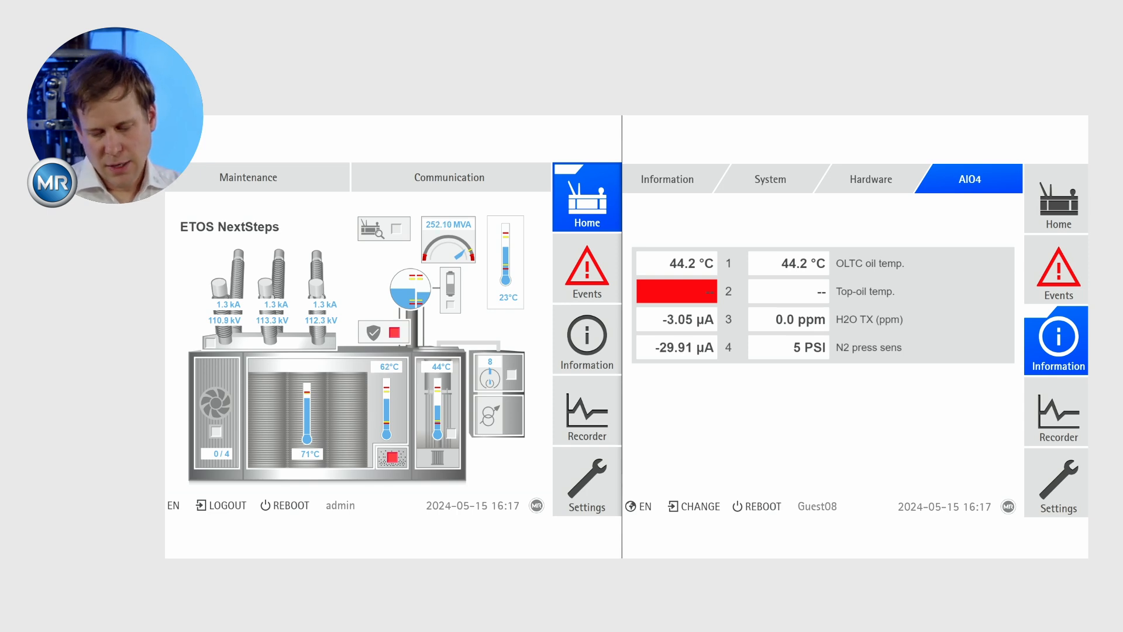
Set the N2 press sens input's correction offset to 1000 mPSI in the AIO configuration and accept the changes.
click(587, 481)
click(255, 344)
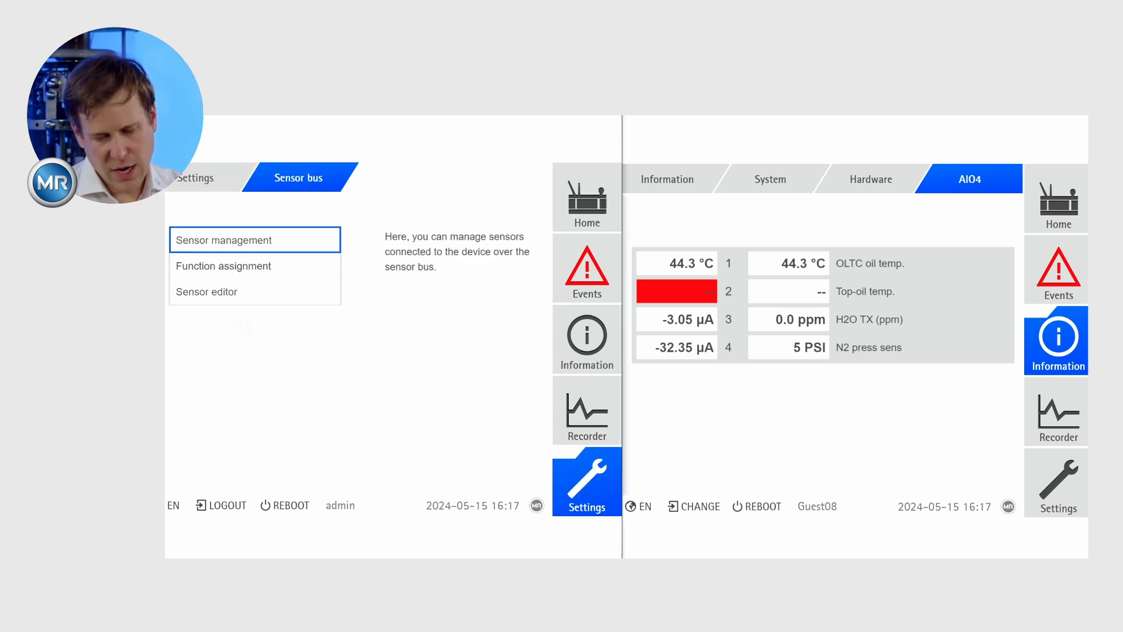
click(587, 481)
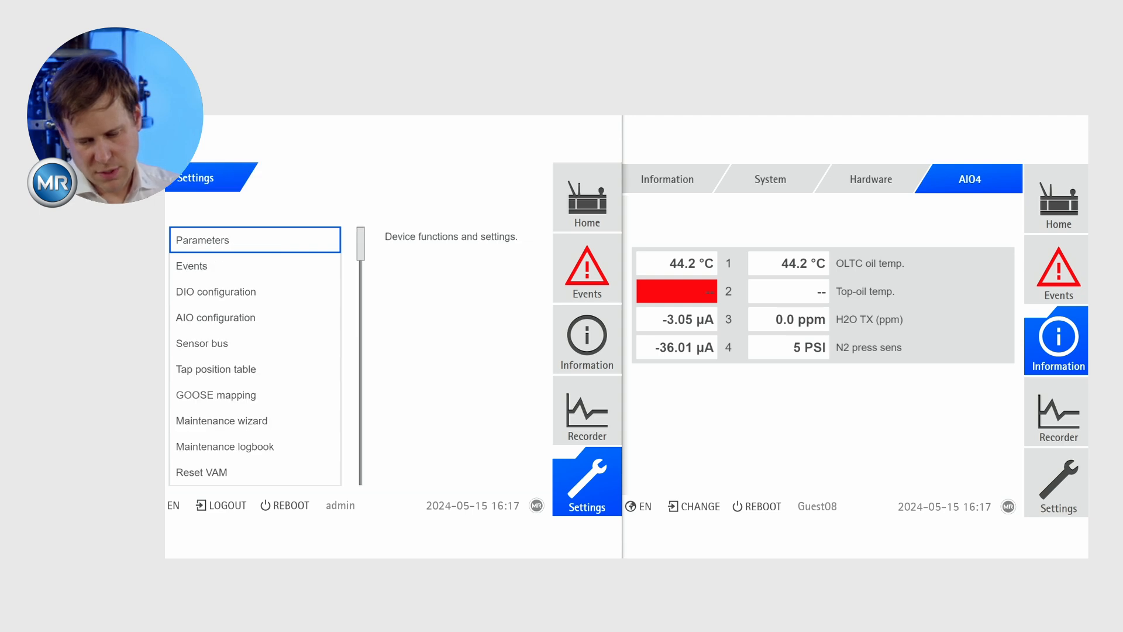
click(255, 317)
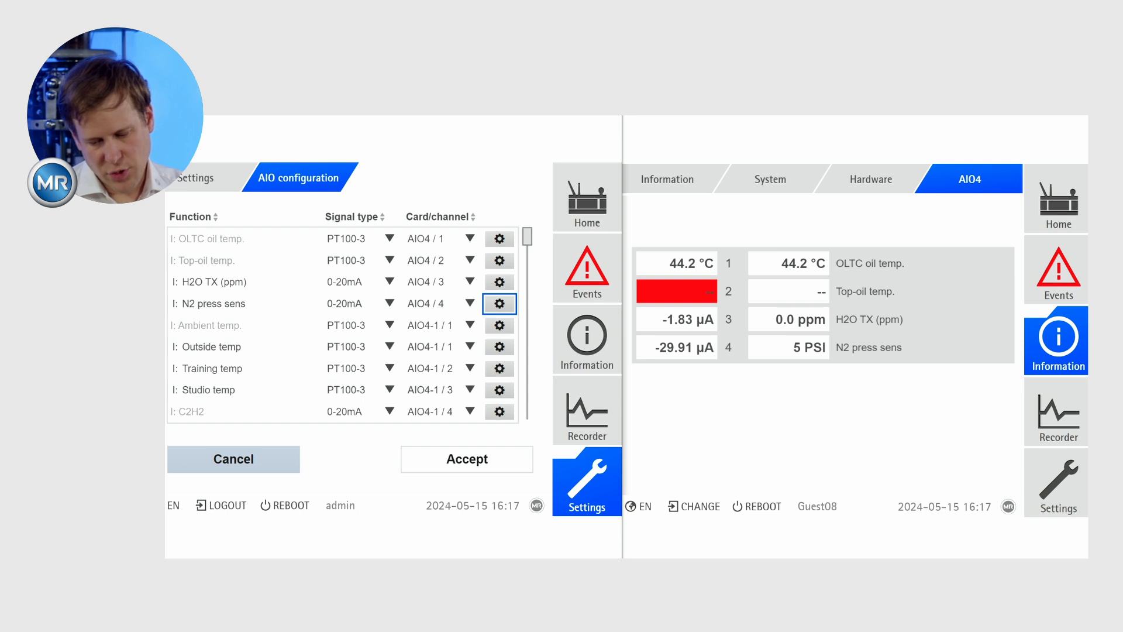
click(499, 304)
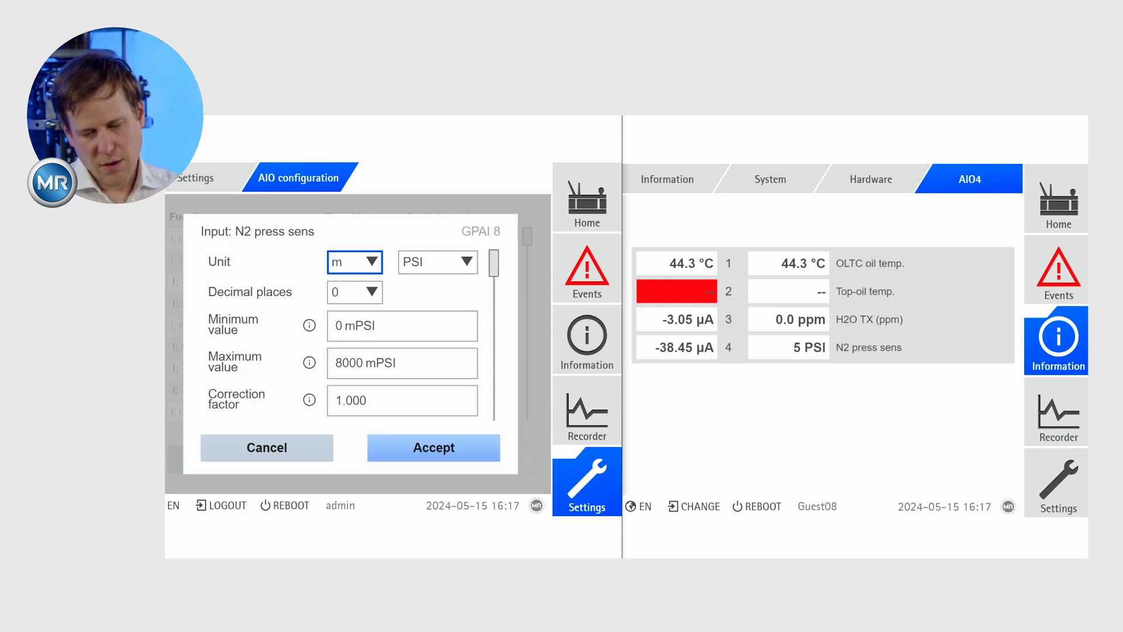
scroll(351, 335, down, 3)
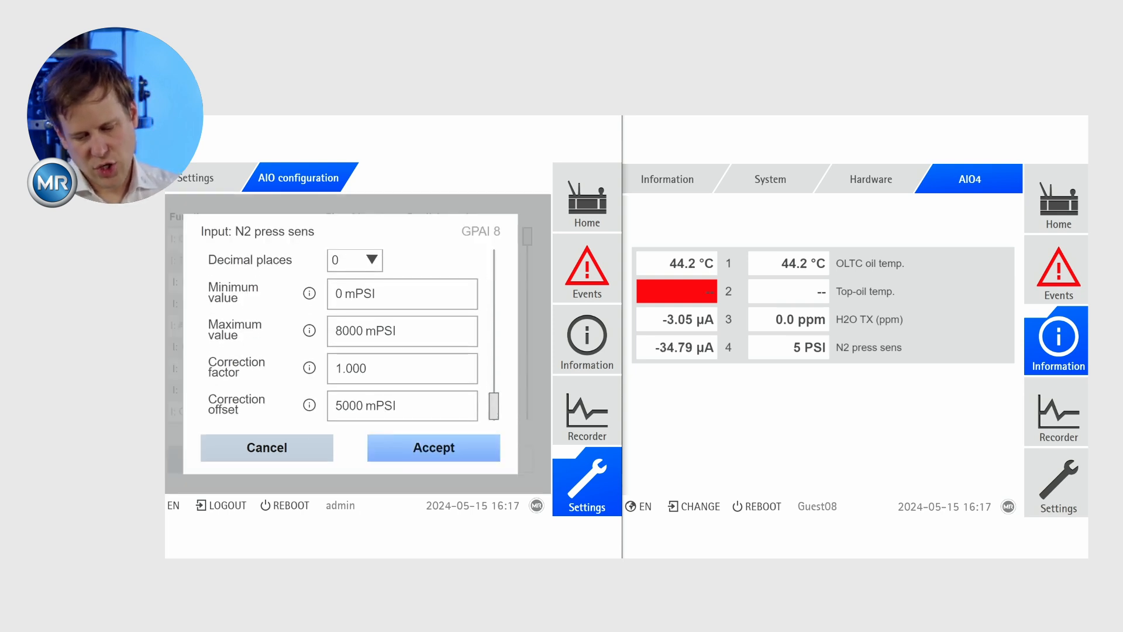
click(402, 405)
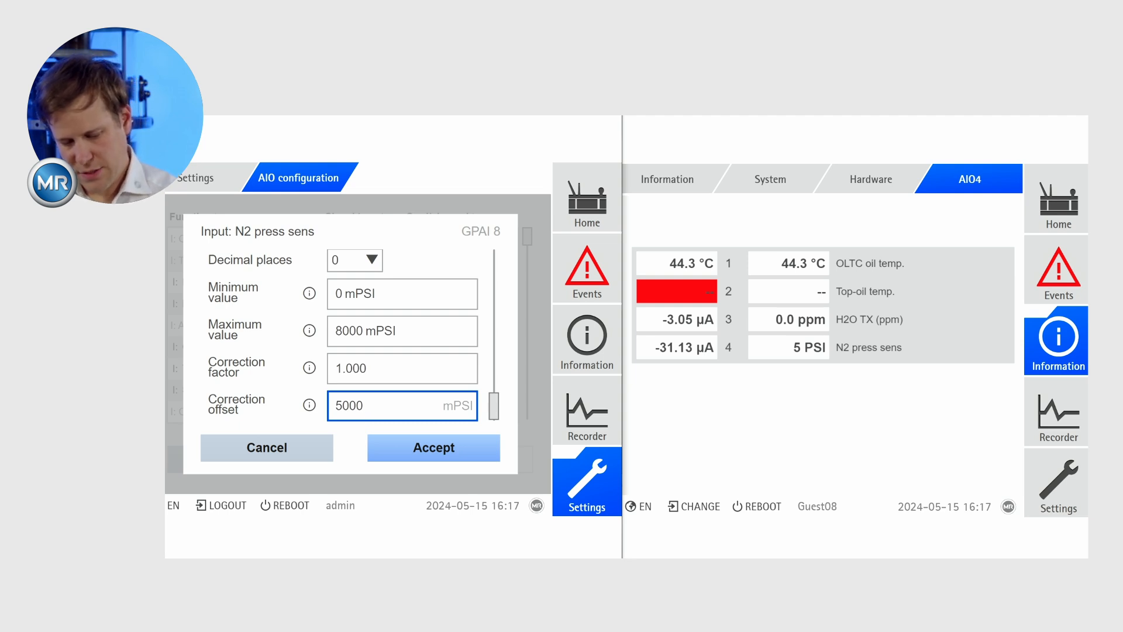
key(BackSpace)
key(BackSpace)
key(BackSpace)
key(BackSpace)
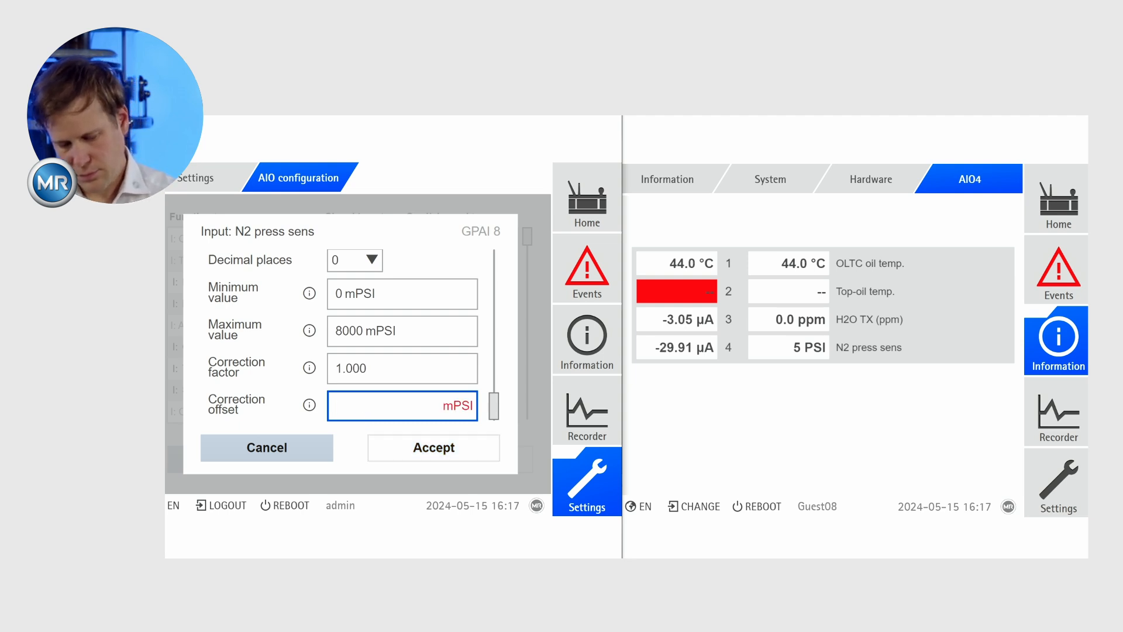
text(1000)
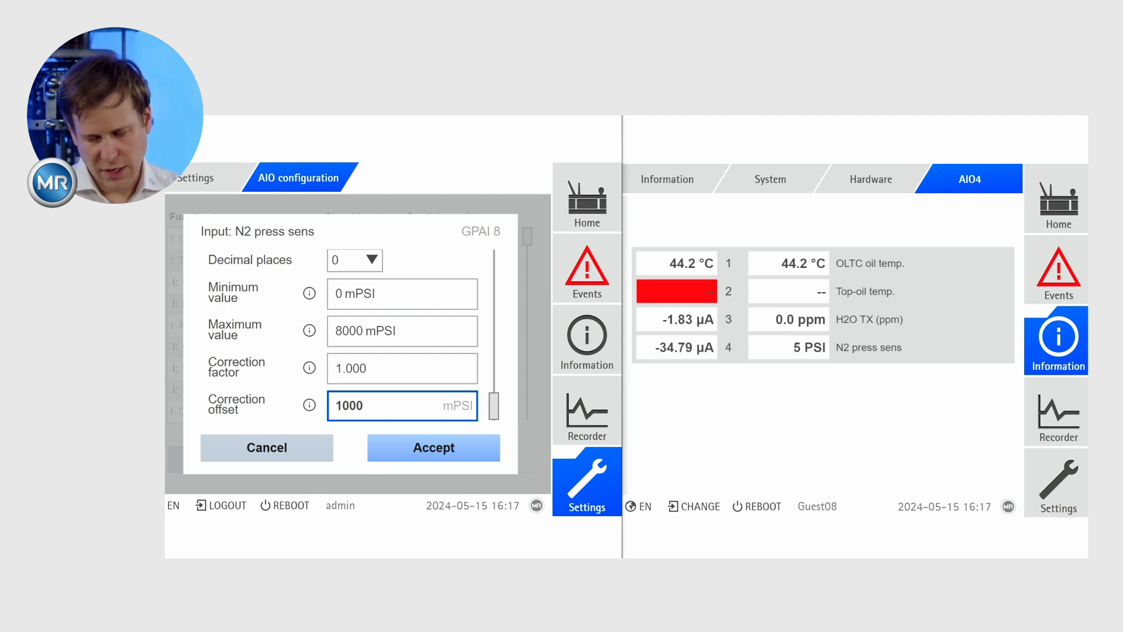
key(Return)
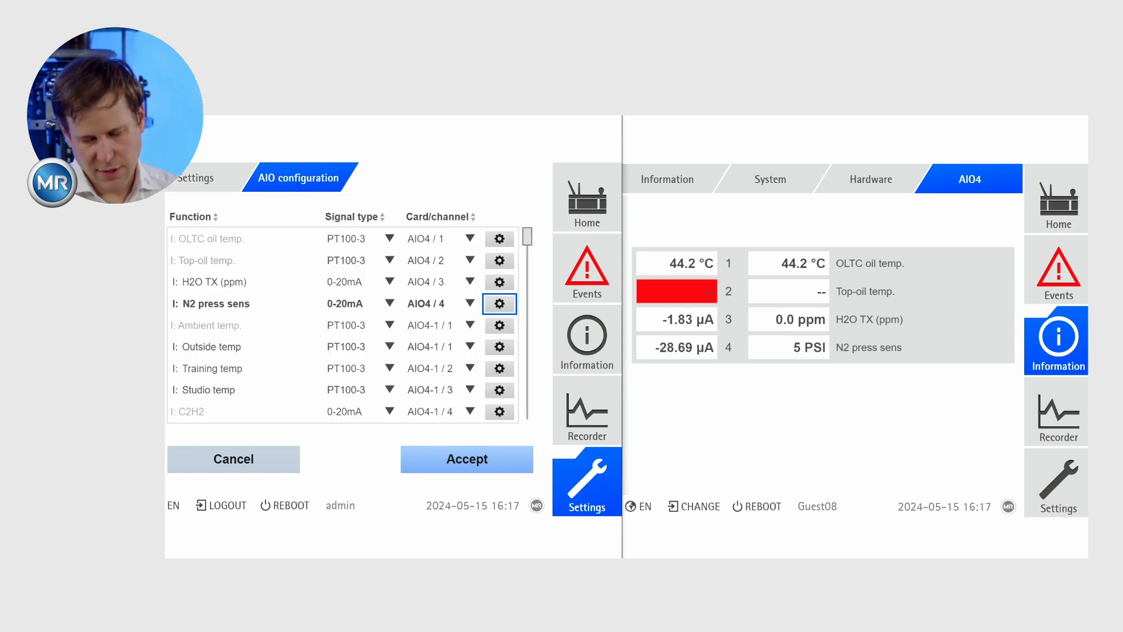
key(Return)
key(Return)
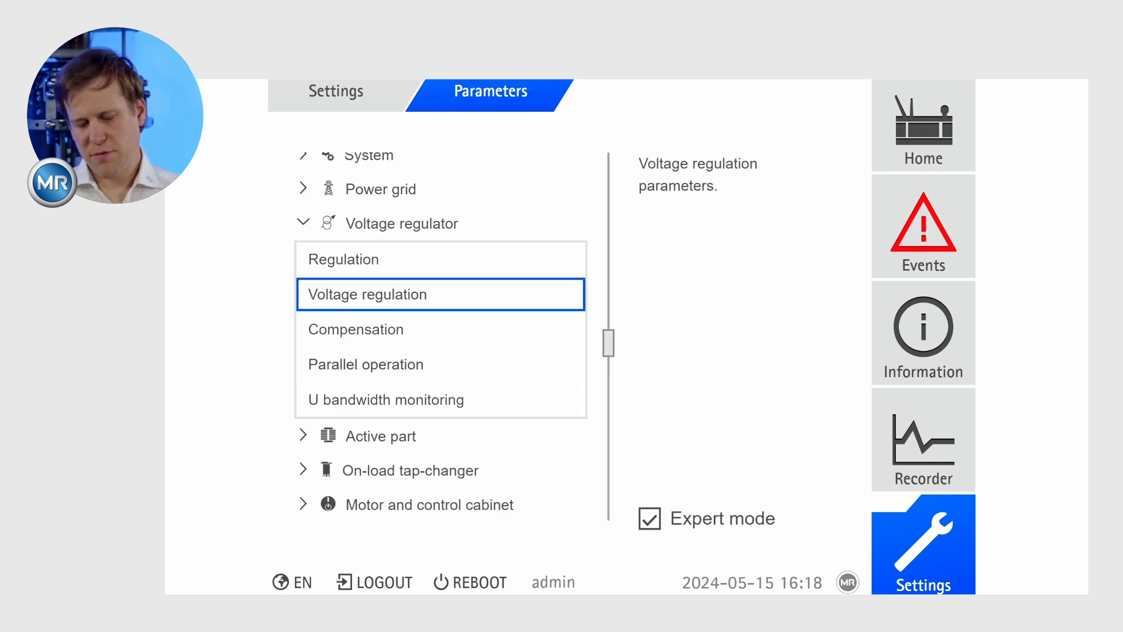
Switch Expert mode for the device parameters to its partial (-) state.
click(649, 518)
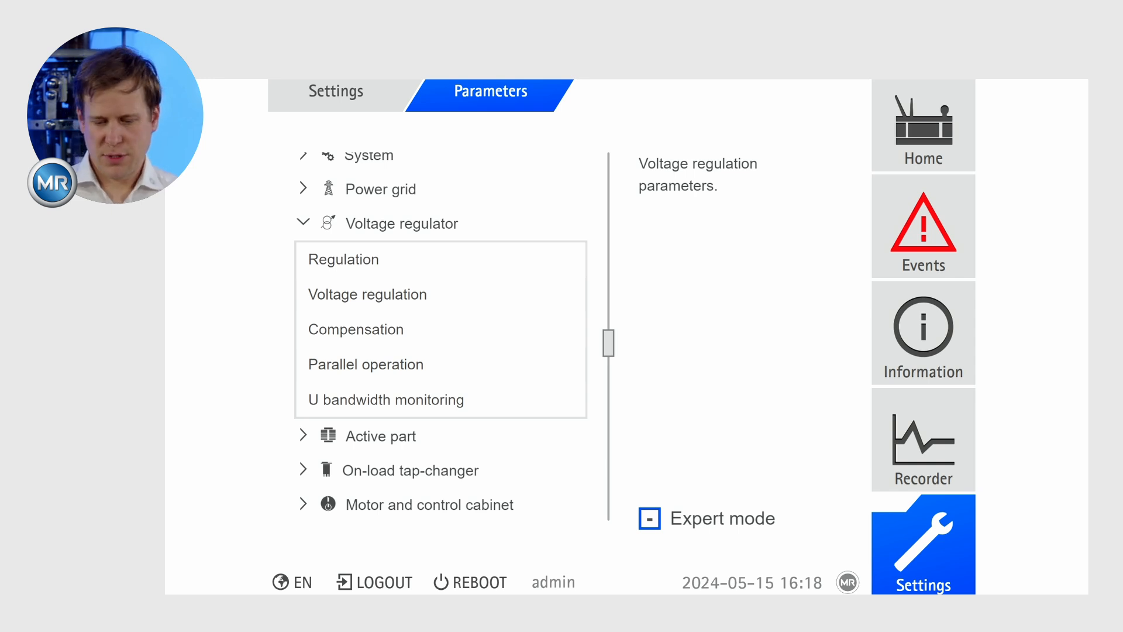
Set the first upper apparent power limit S> in the power grid's Power monitoring to 165 MVA and accept it.
click(381, 189)
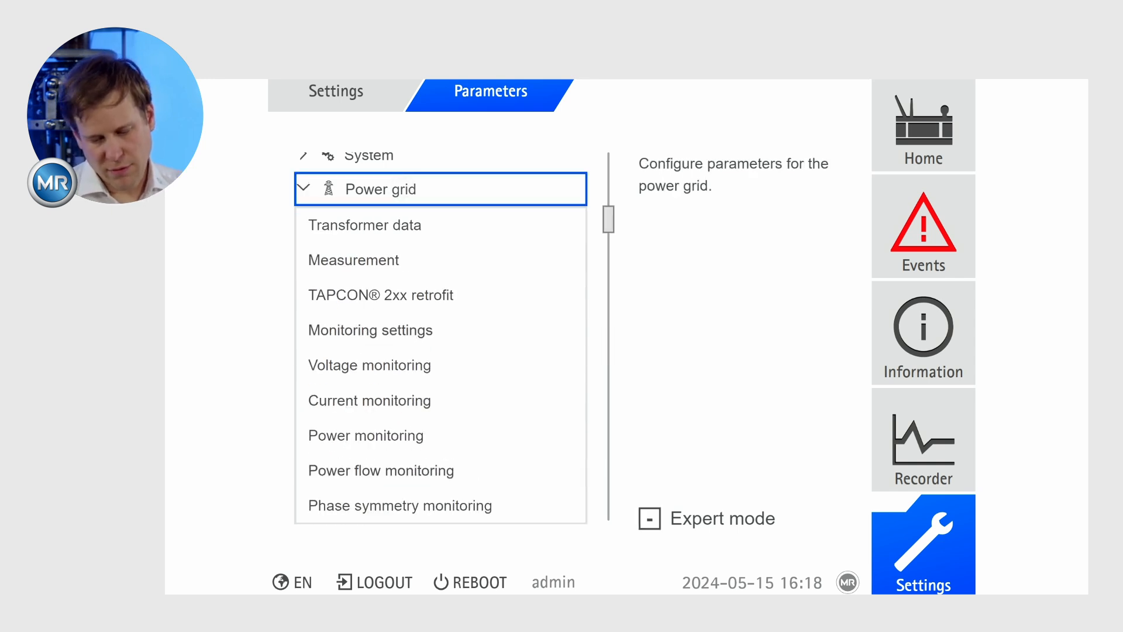
click(365, 436)
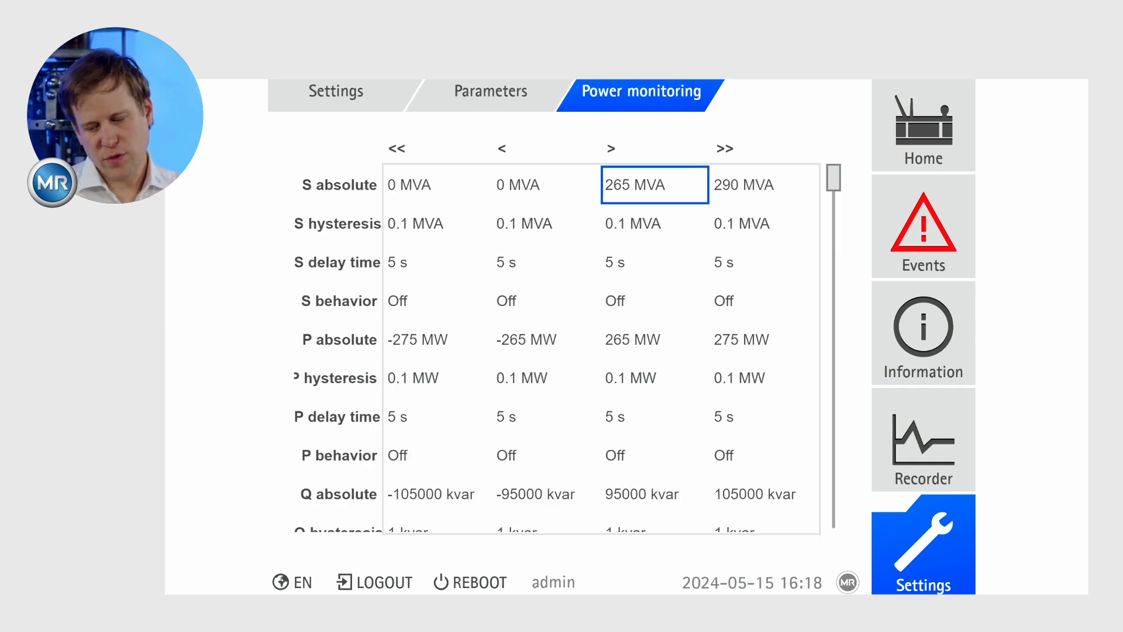
click(654, 185)
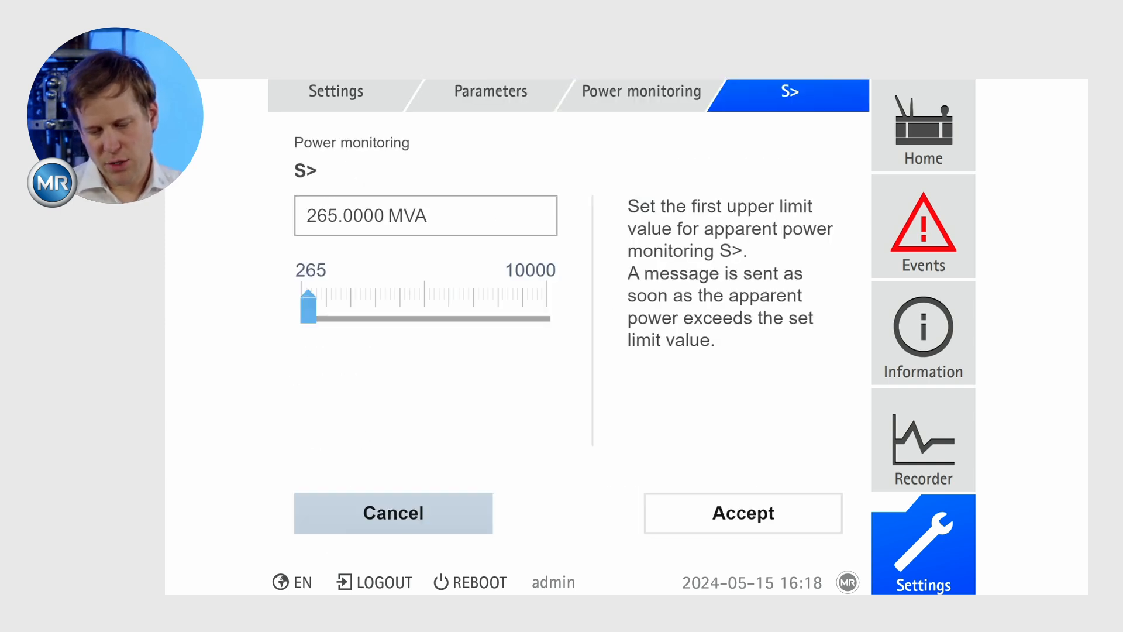
click(426, 216)
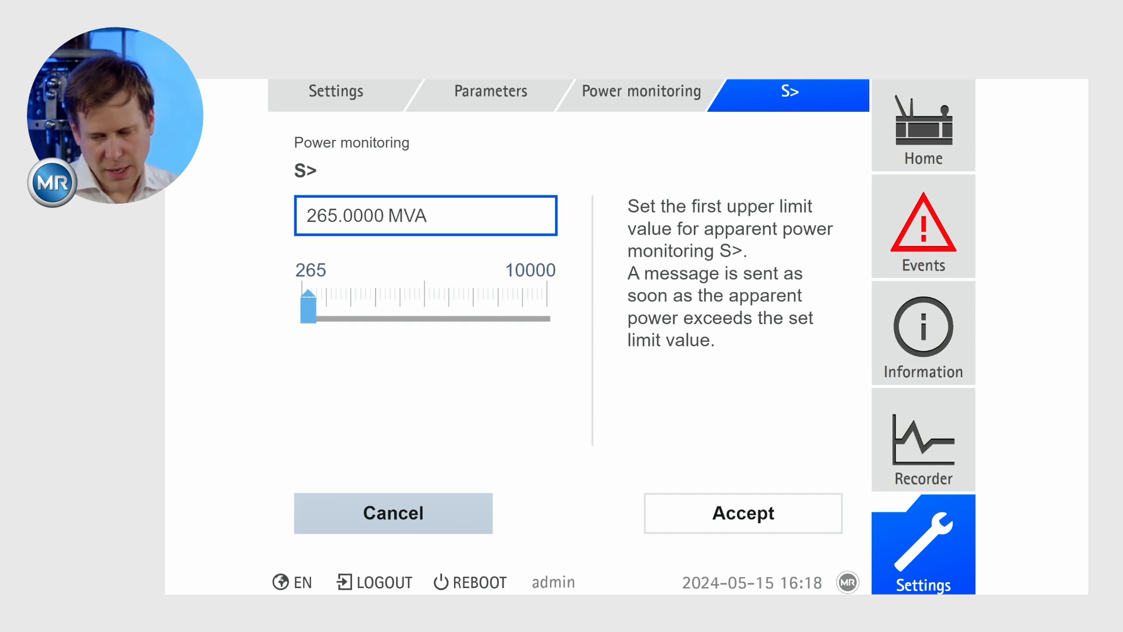
click(384, 216)
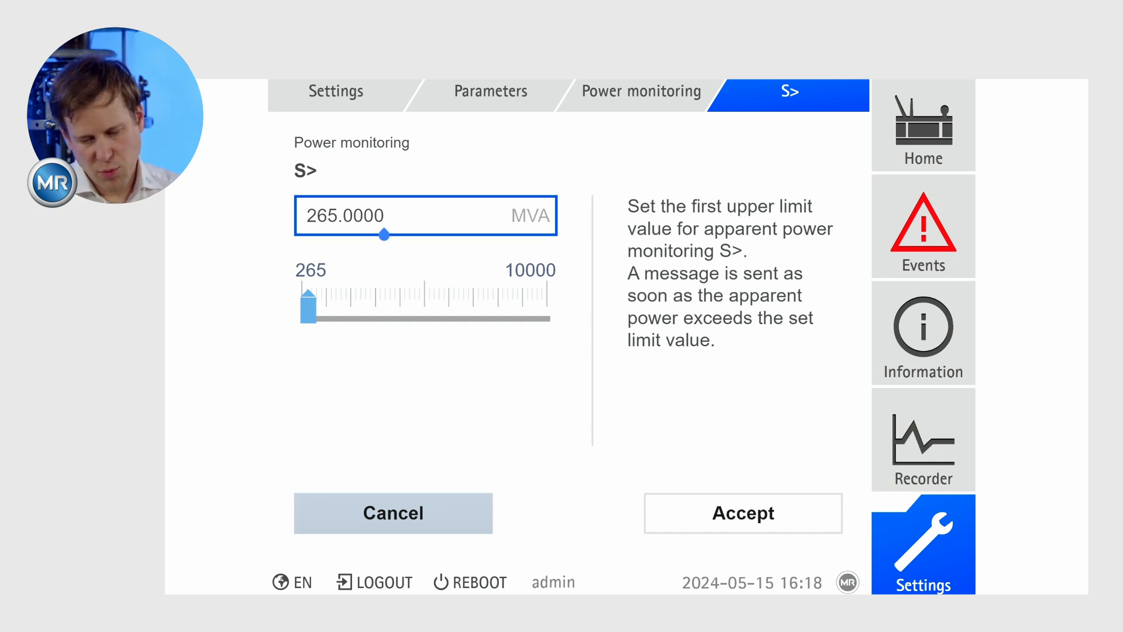
click(307, 216)
key(Right)
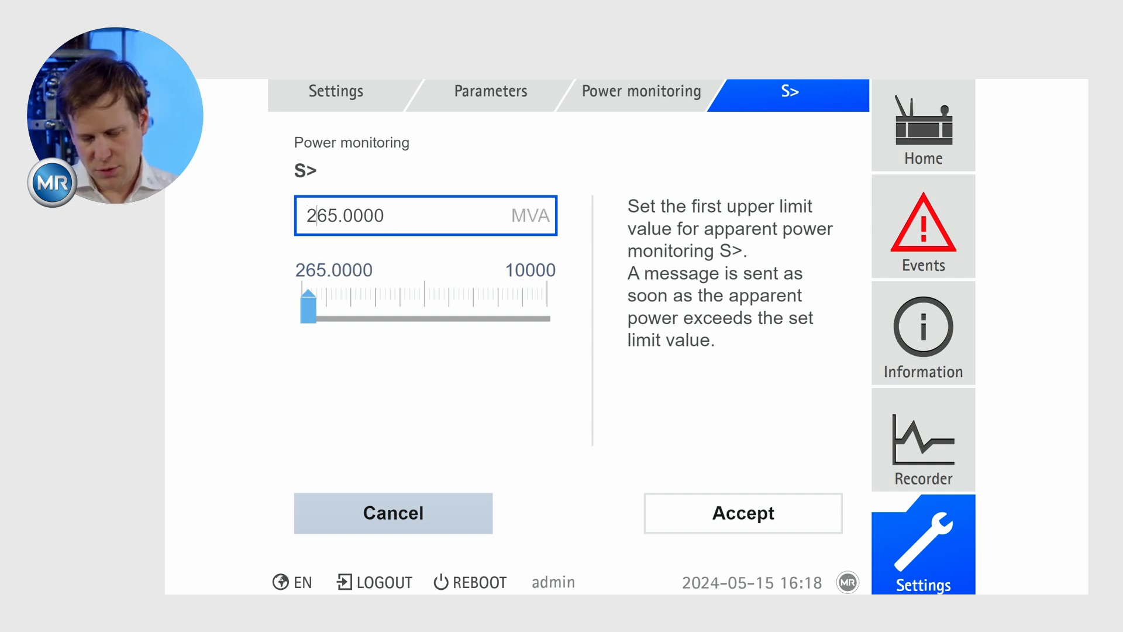
key(BackSpace)
text(1)
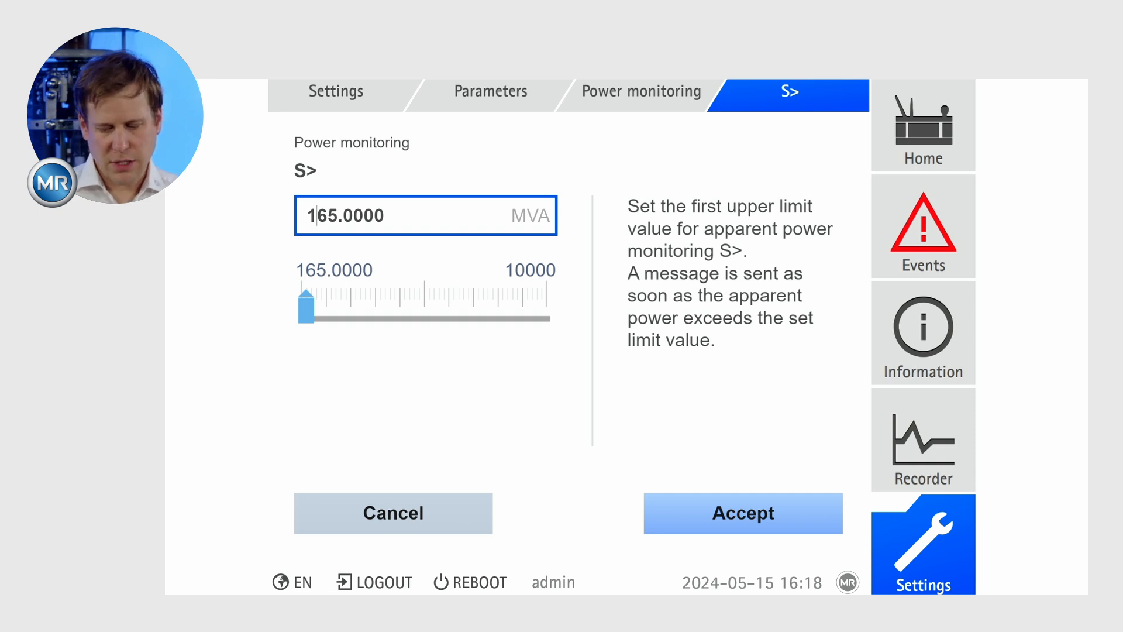
click(740, 508)
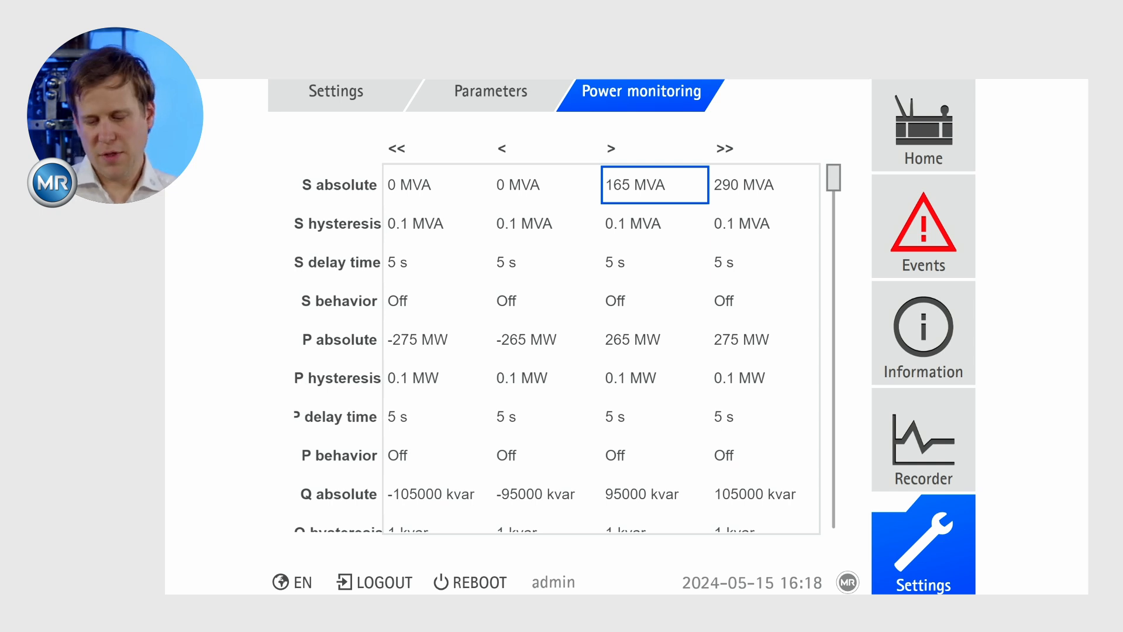
key(Escape)
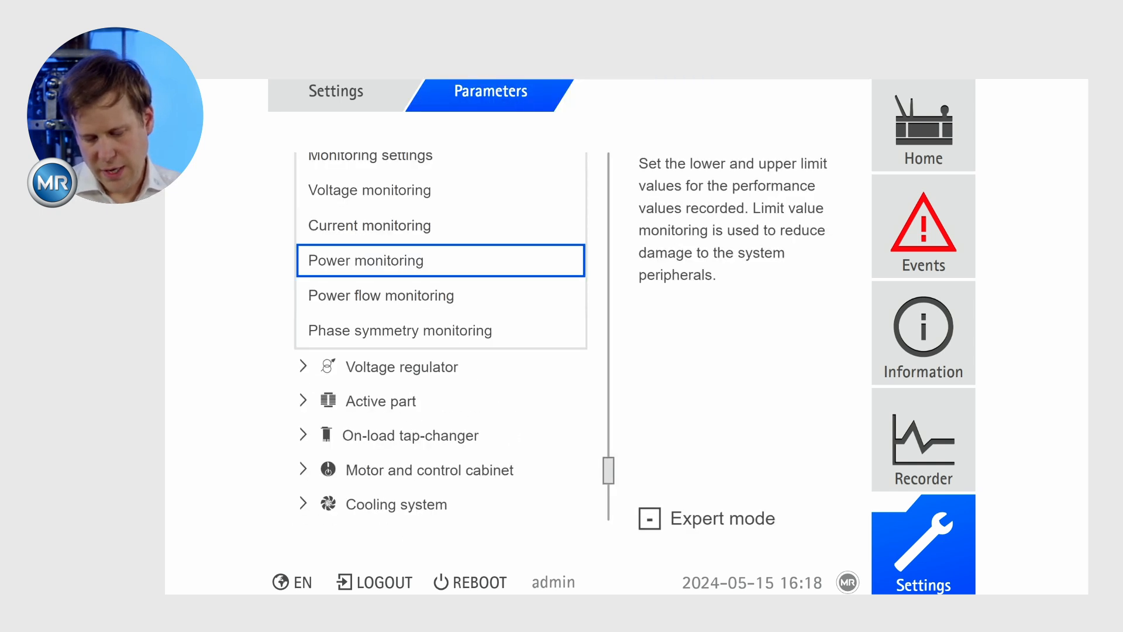
Fully enable Expert mode and set the S absolute > limit in the Power monitoring table to 265 MVA.
click(649, 518)
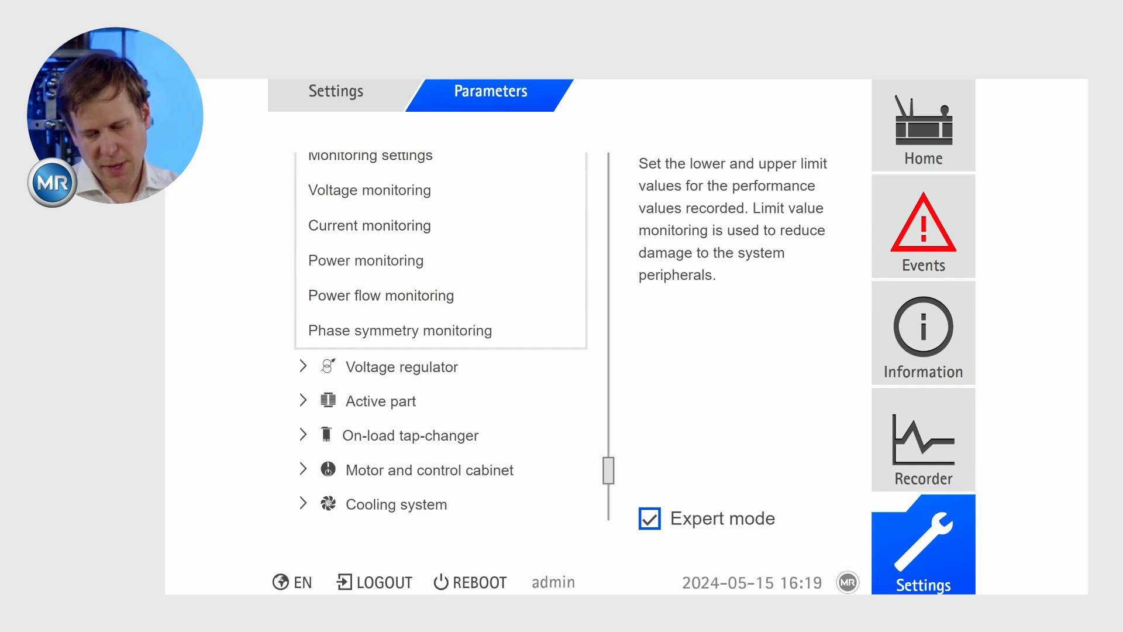
click(366, 261)
click(624, 186)
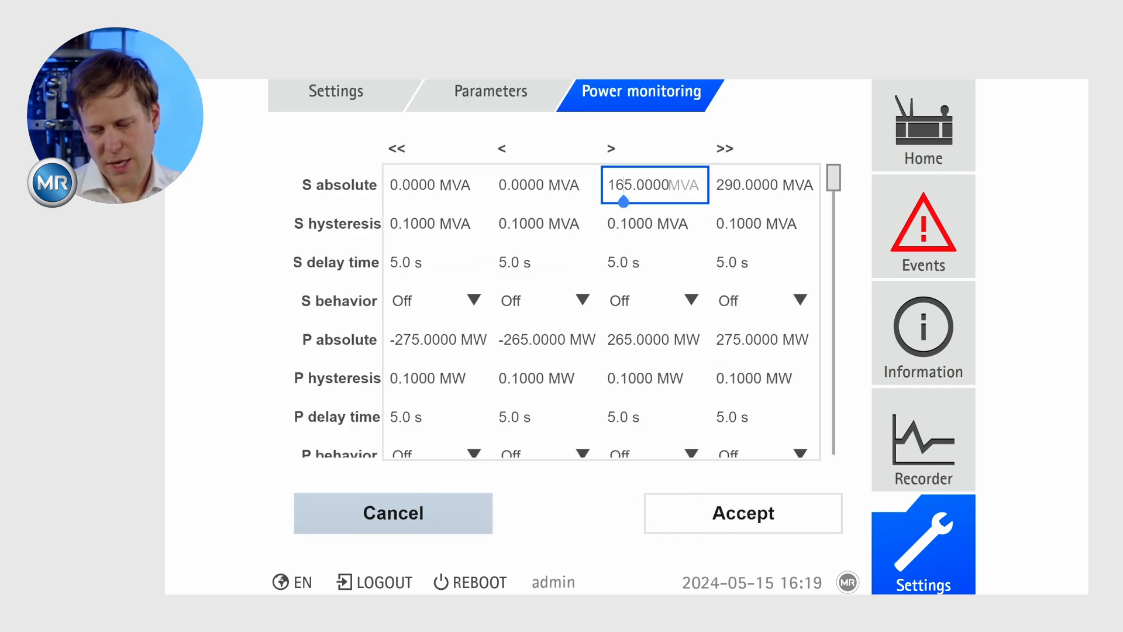
key(BackSpace)
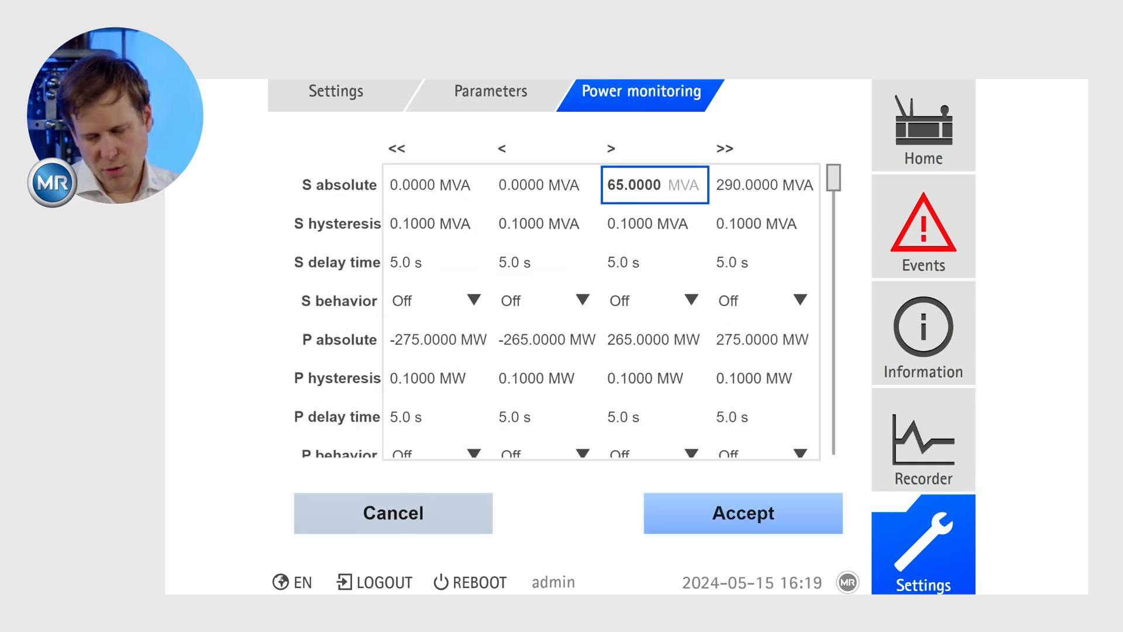
text(2)
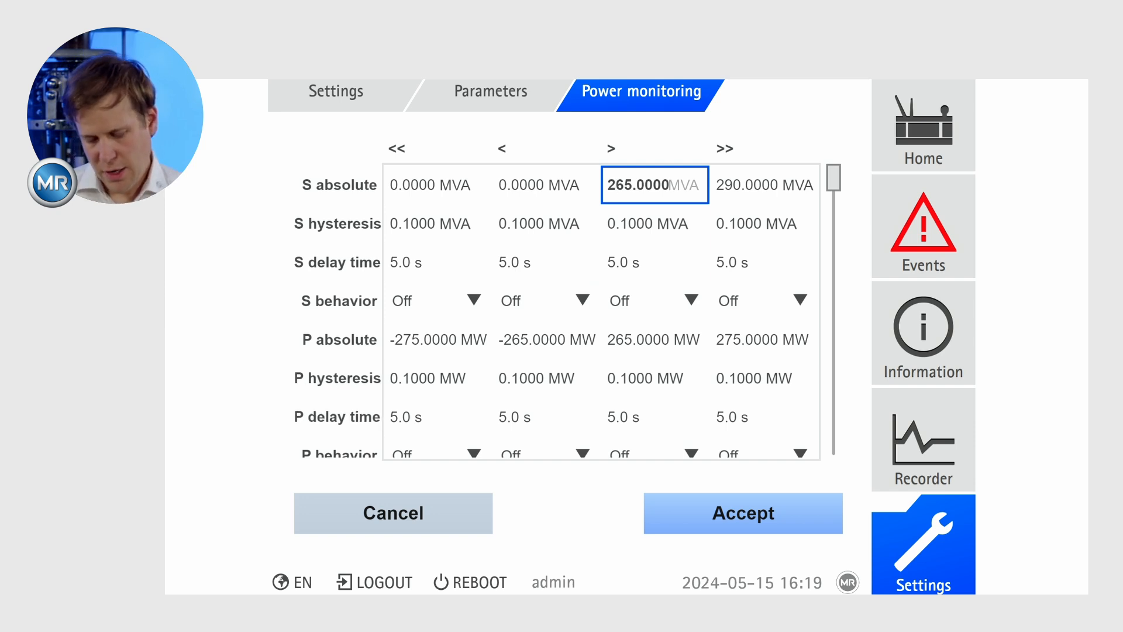
Try 365 MVA as the S absolute > limit, and return the entry to 265 MVA.
key(Up)
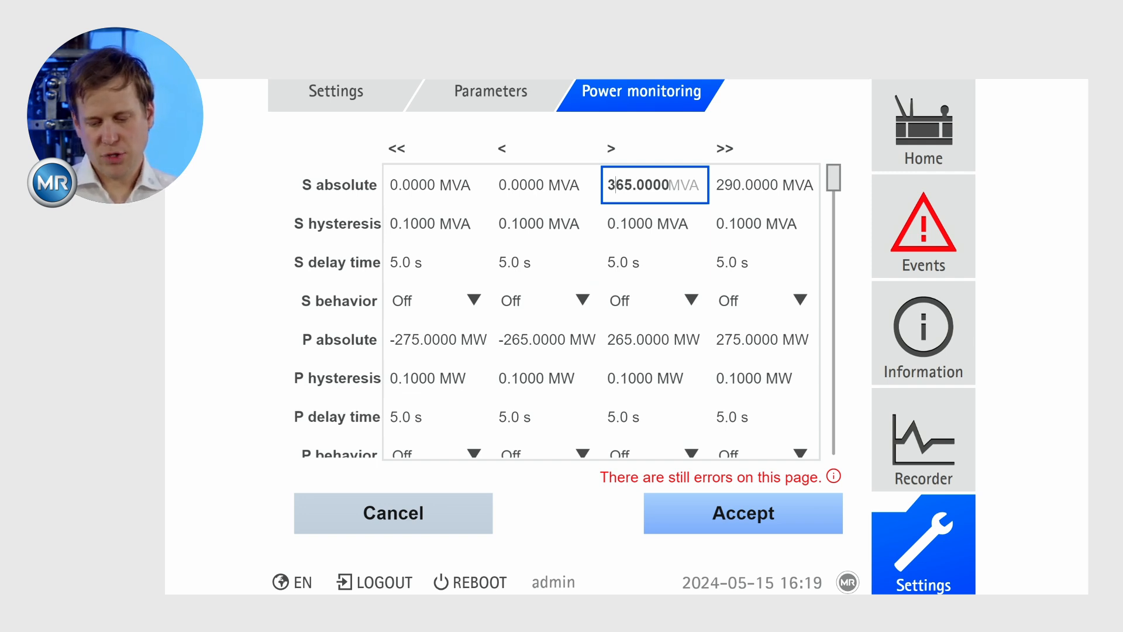
key(BackSpace)
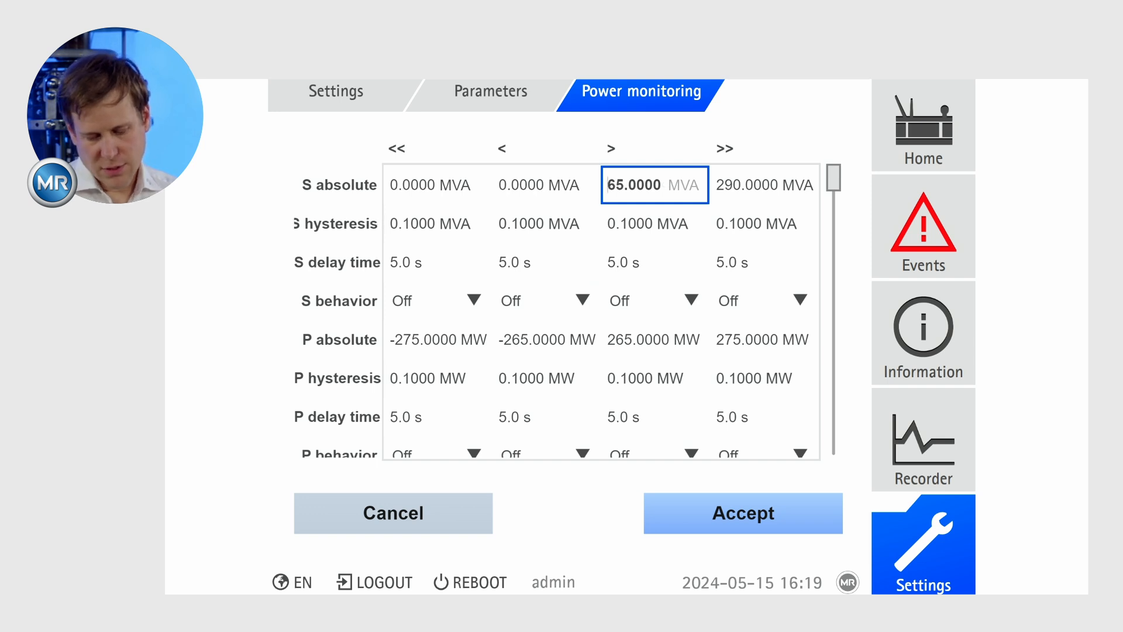
text(2)
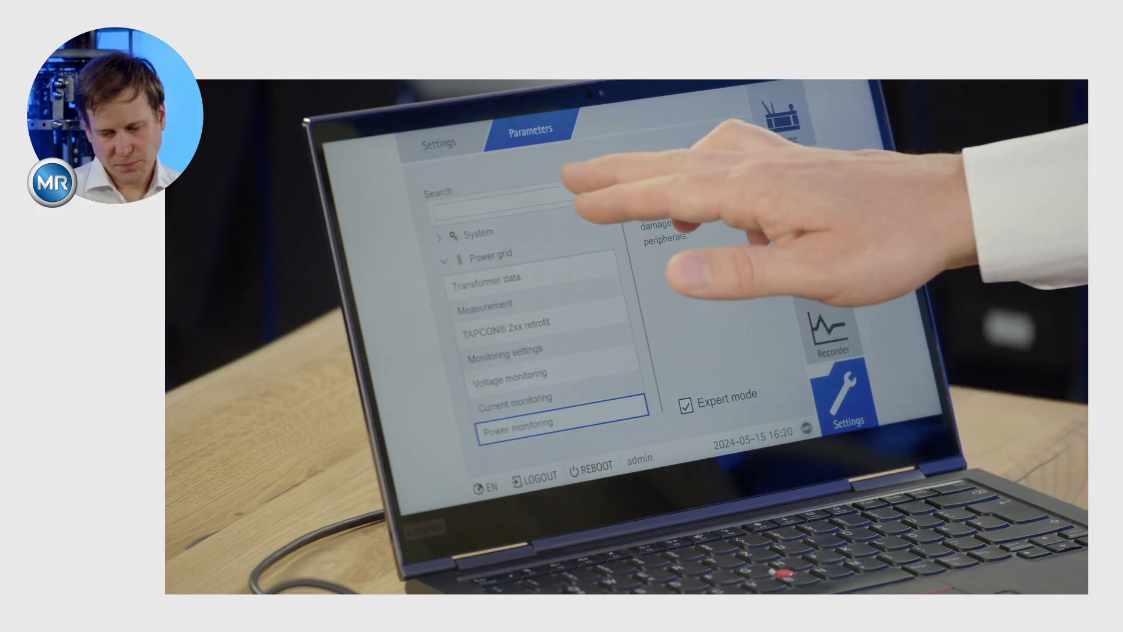
Search the parameters for "VT" and open the Primary transformer voltage parameter from the results.
click(515, 199)
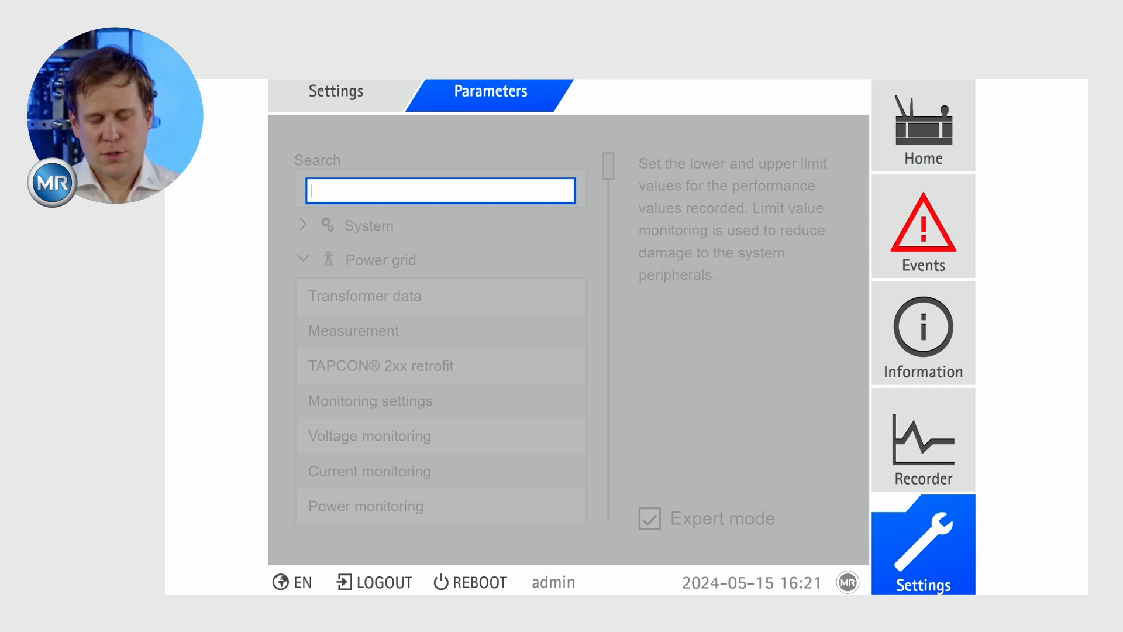
text(V)
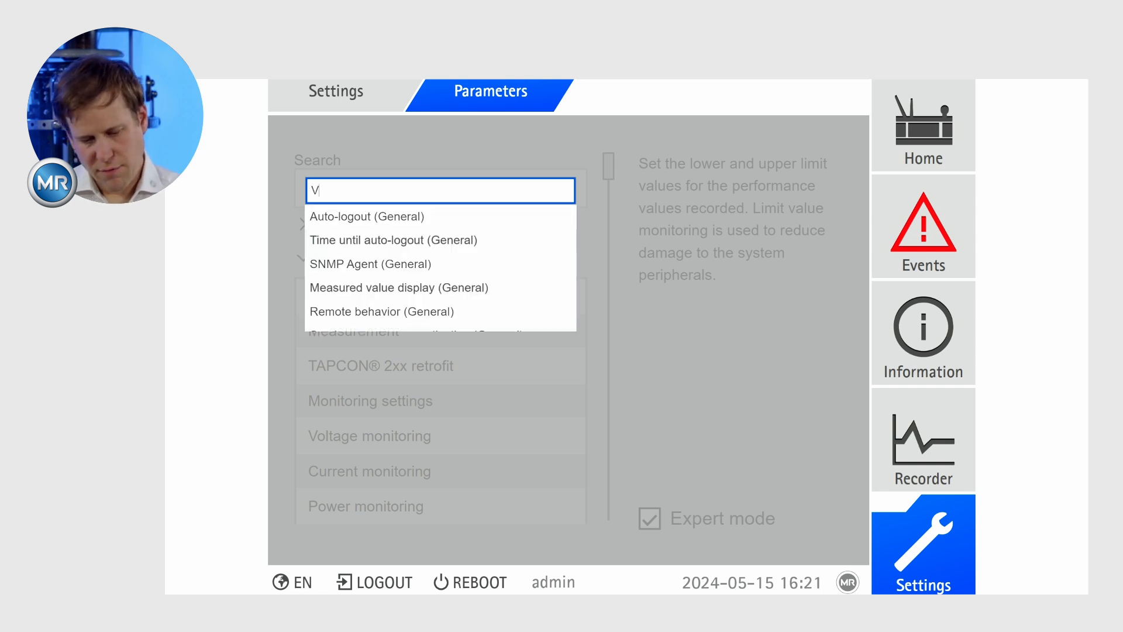
text(T)
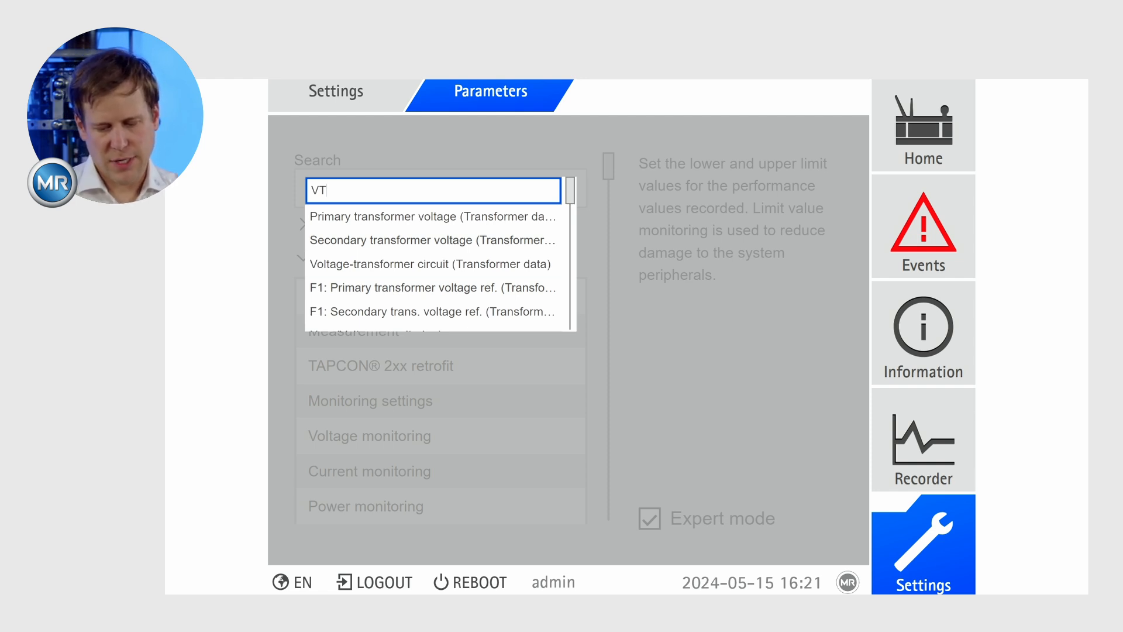
click(433, 216)
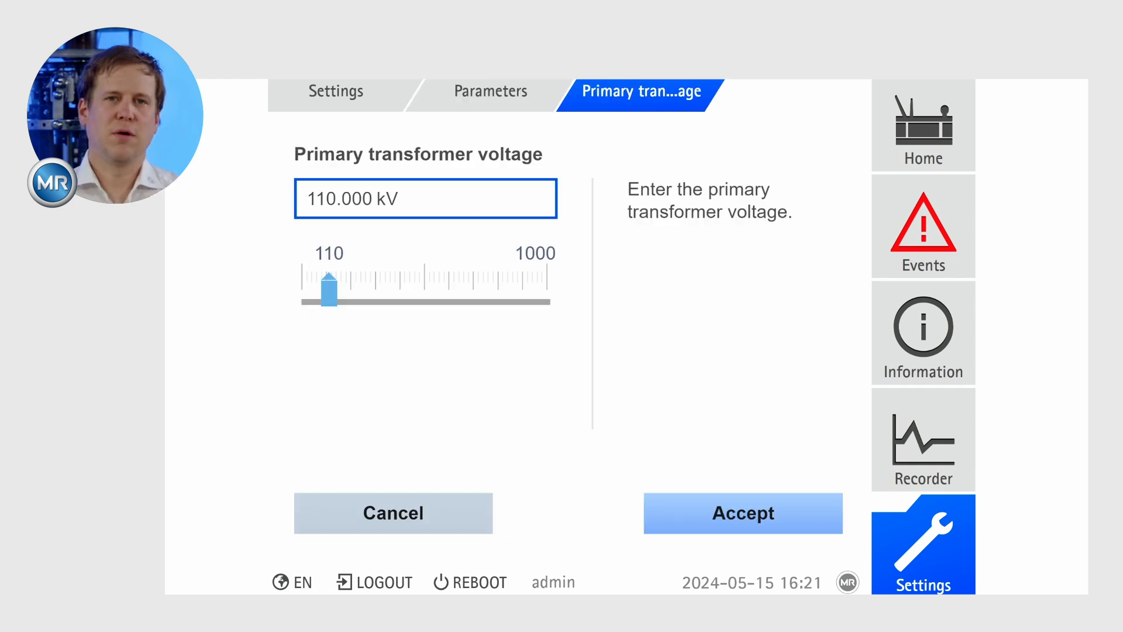